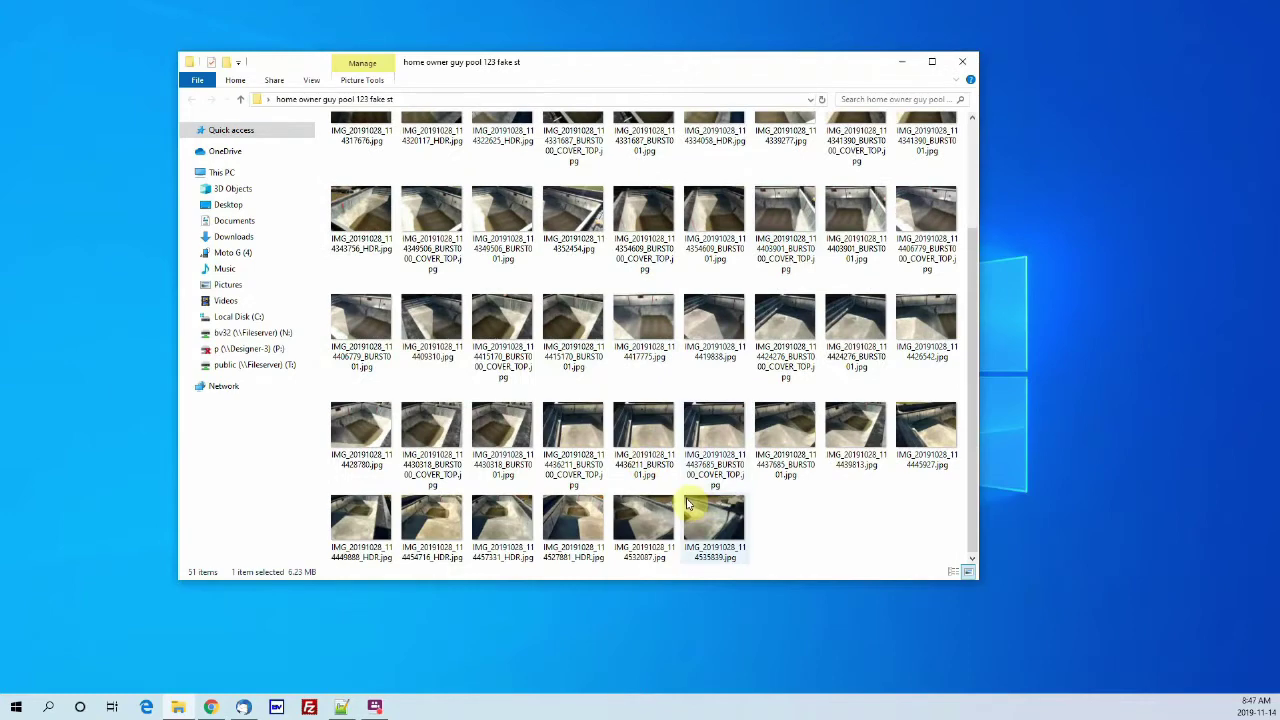
Step: Select a pool photo, then close the File Explorer window holding the 51 pool photos
left_click(743, 330)
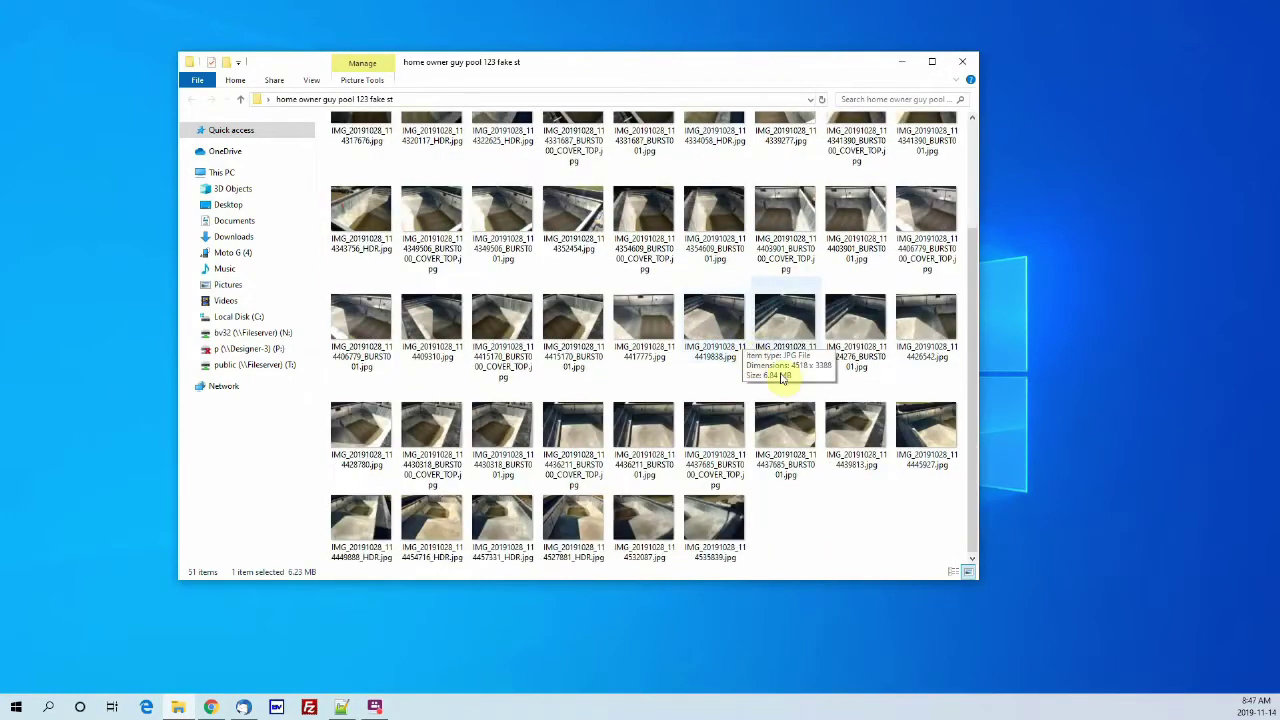
scroll(812, 540, "up", 2)
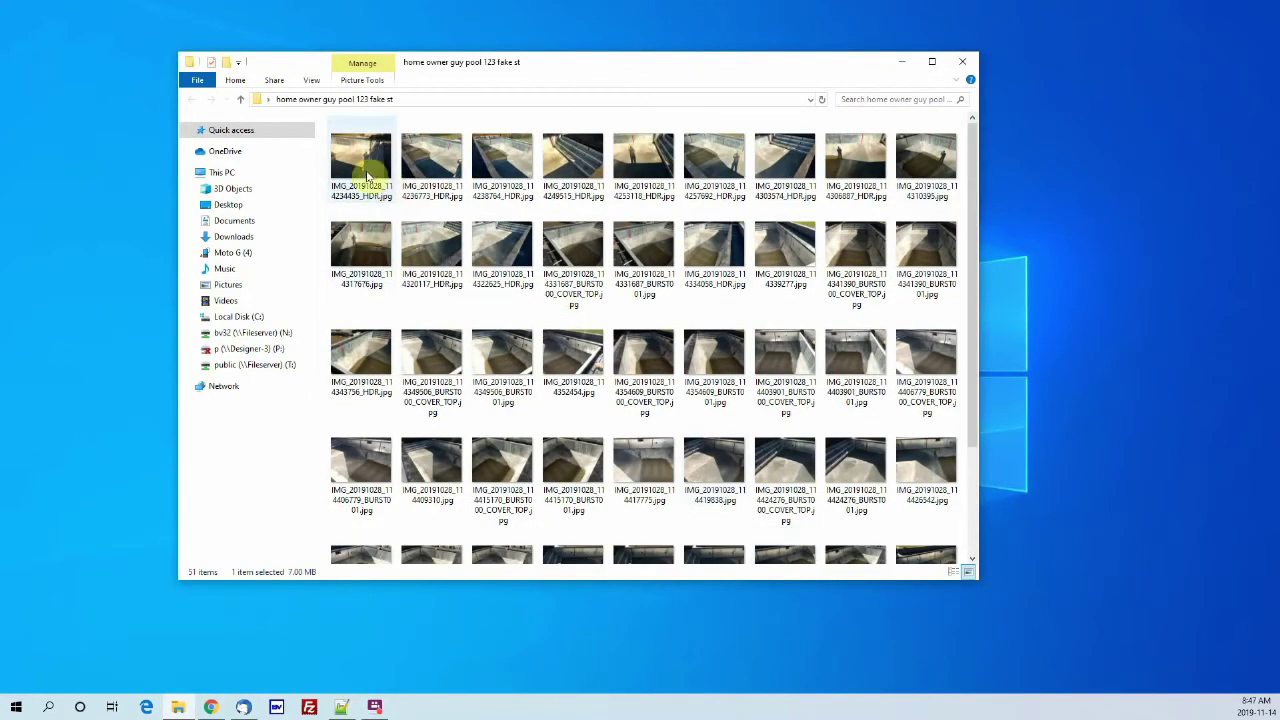
left_click(960, 62)
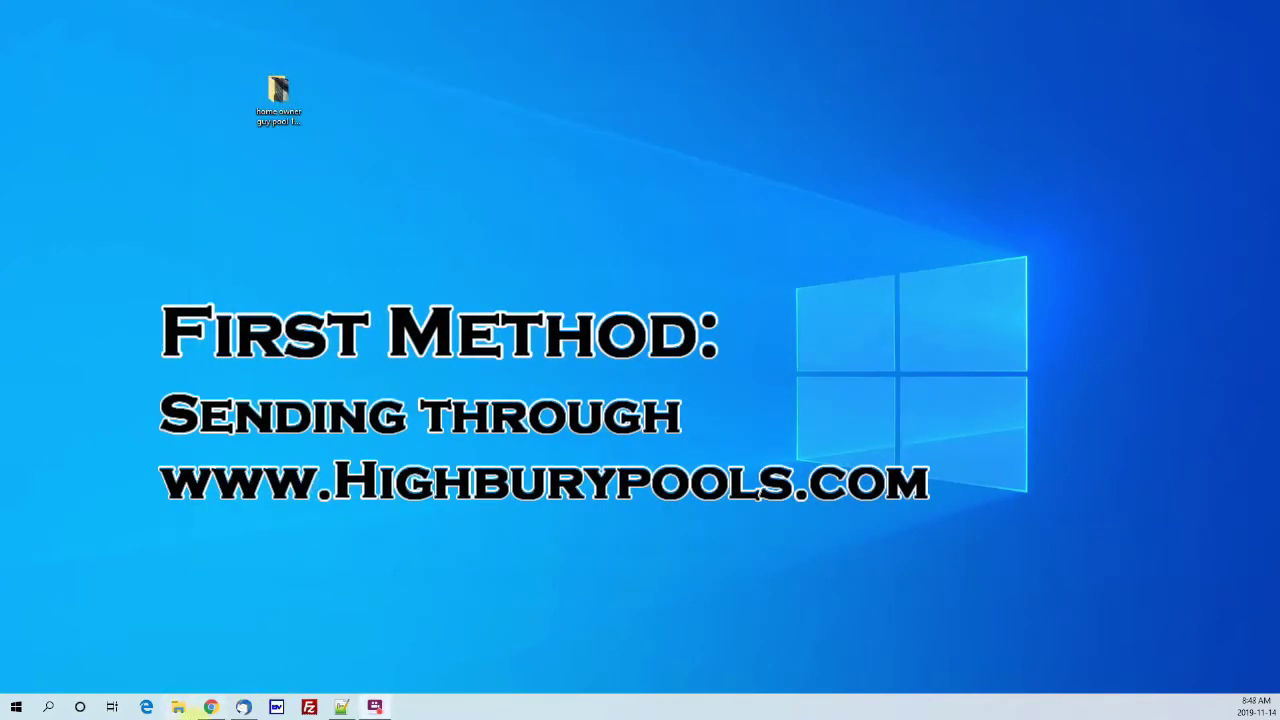
Step: Go from highburypools.com through Dealer Tools and PicSure Measuring System to the Submit PMS Order page
left_click(210, 707)
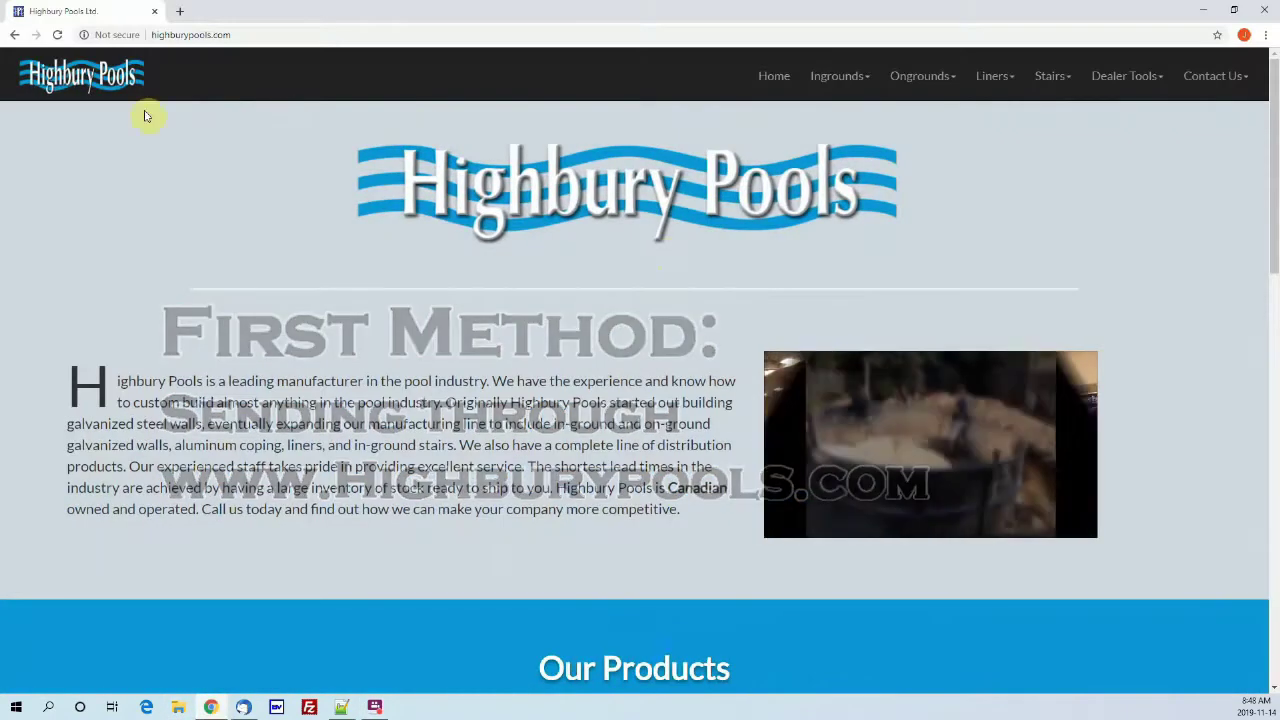
left_click(1152, 66)
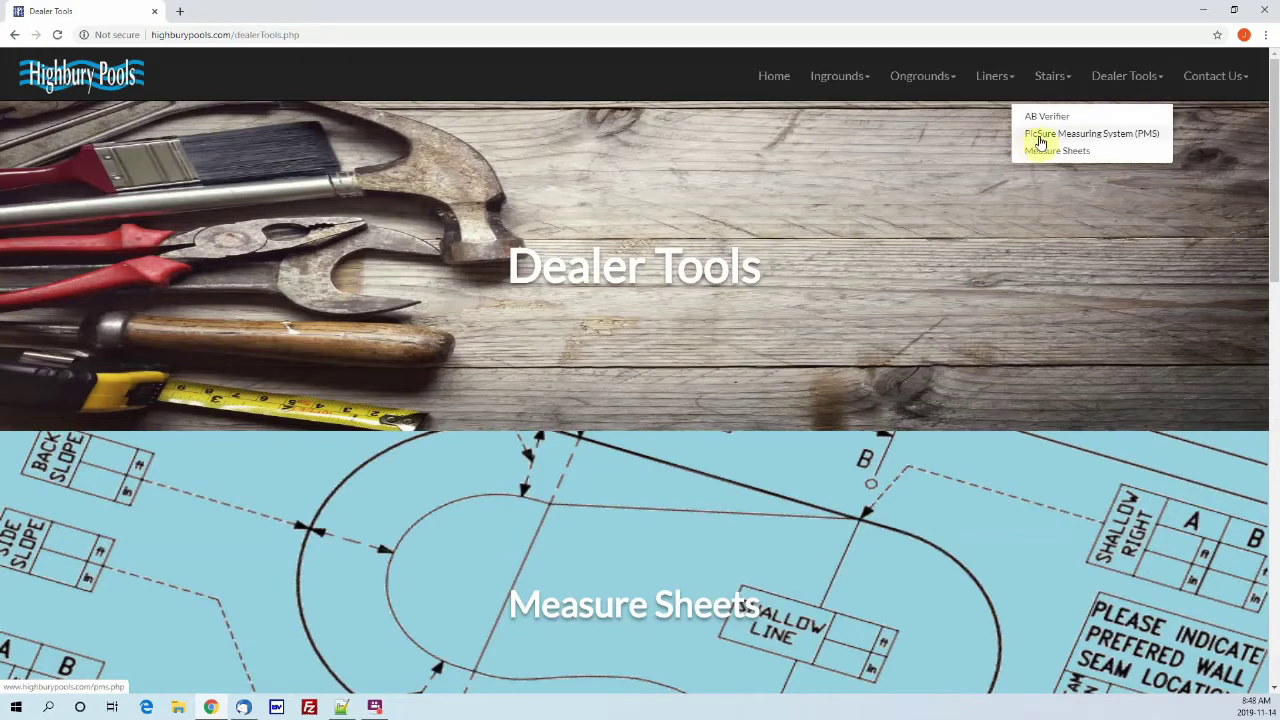
left_click(1140, 143)
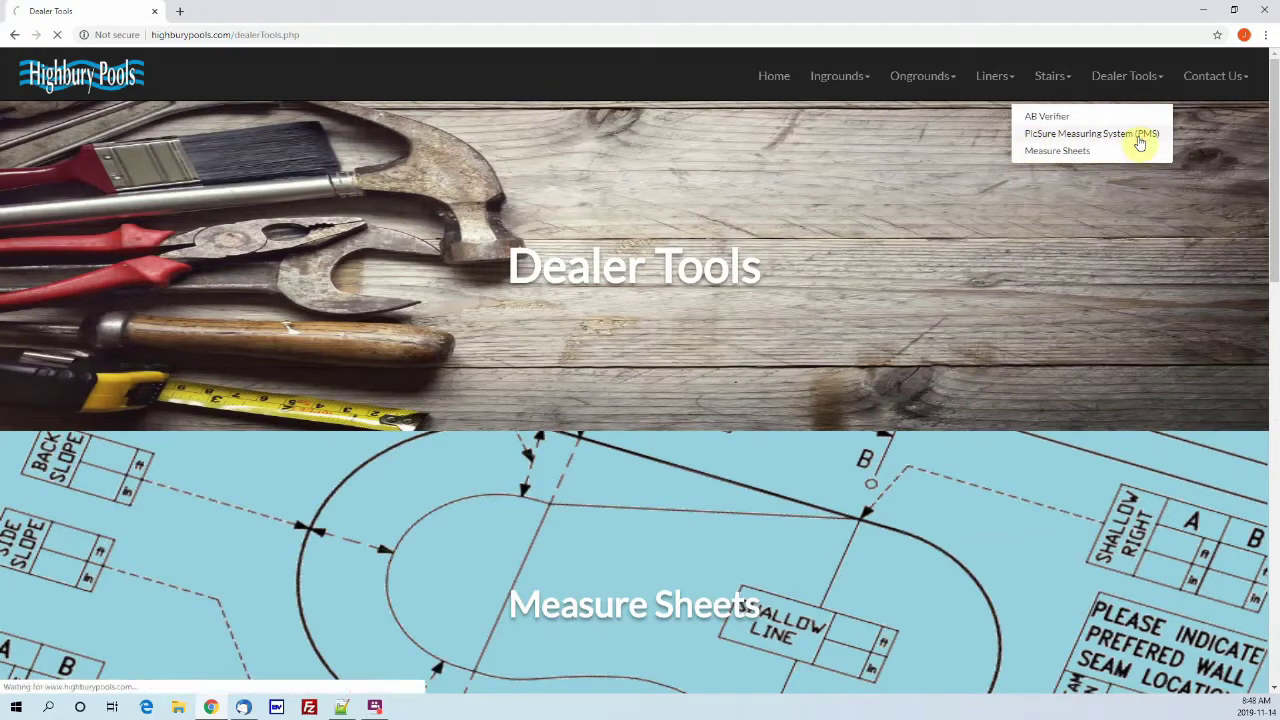
scroll(314, 314, "down", 2)
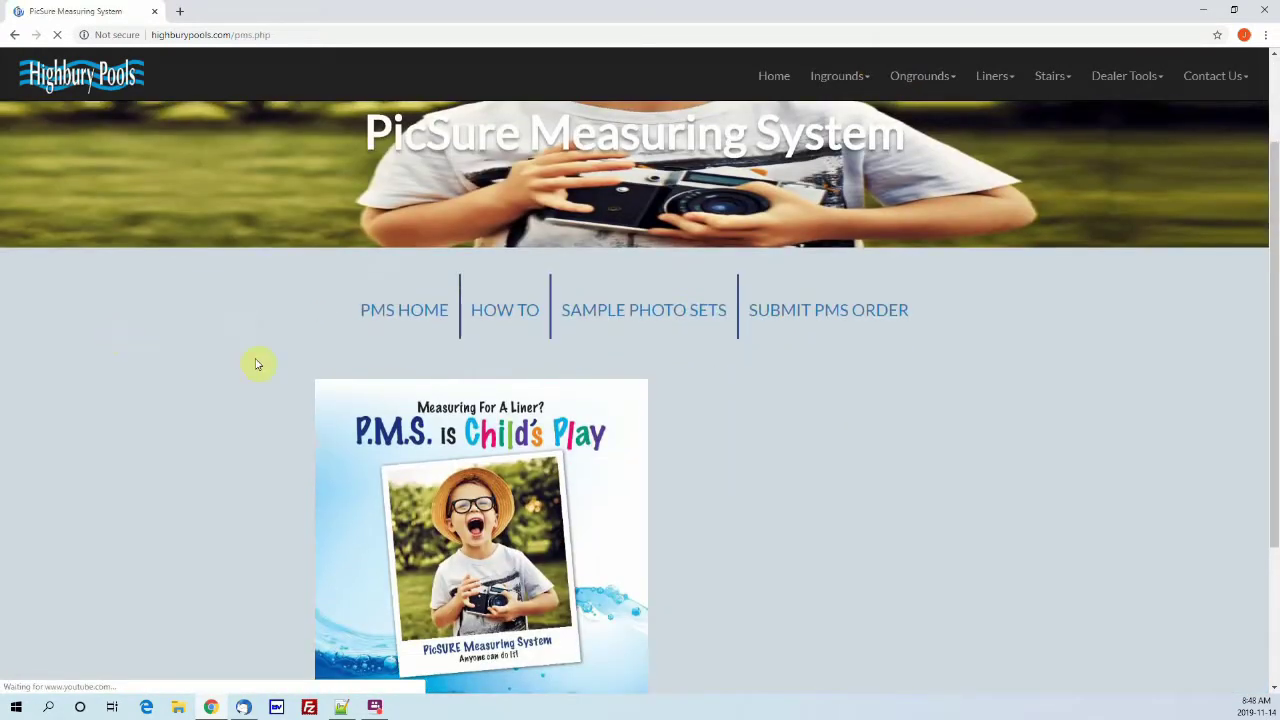
left_click(789, 322)
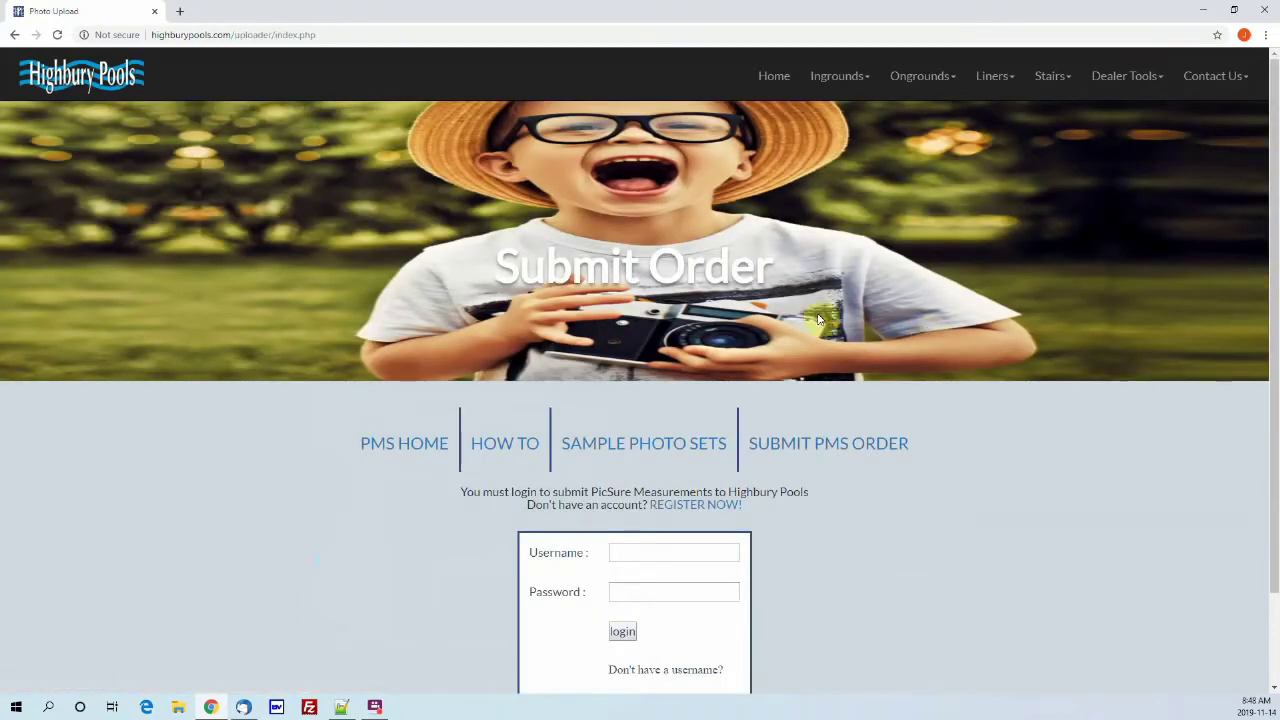
Step: Log in to the dealer account with the saved username suggestion and the account password
scroll(665, 420, "down", 1)
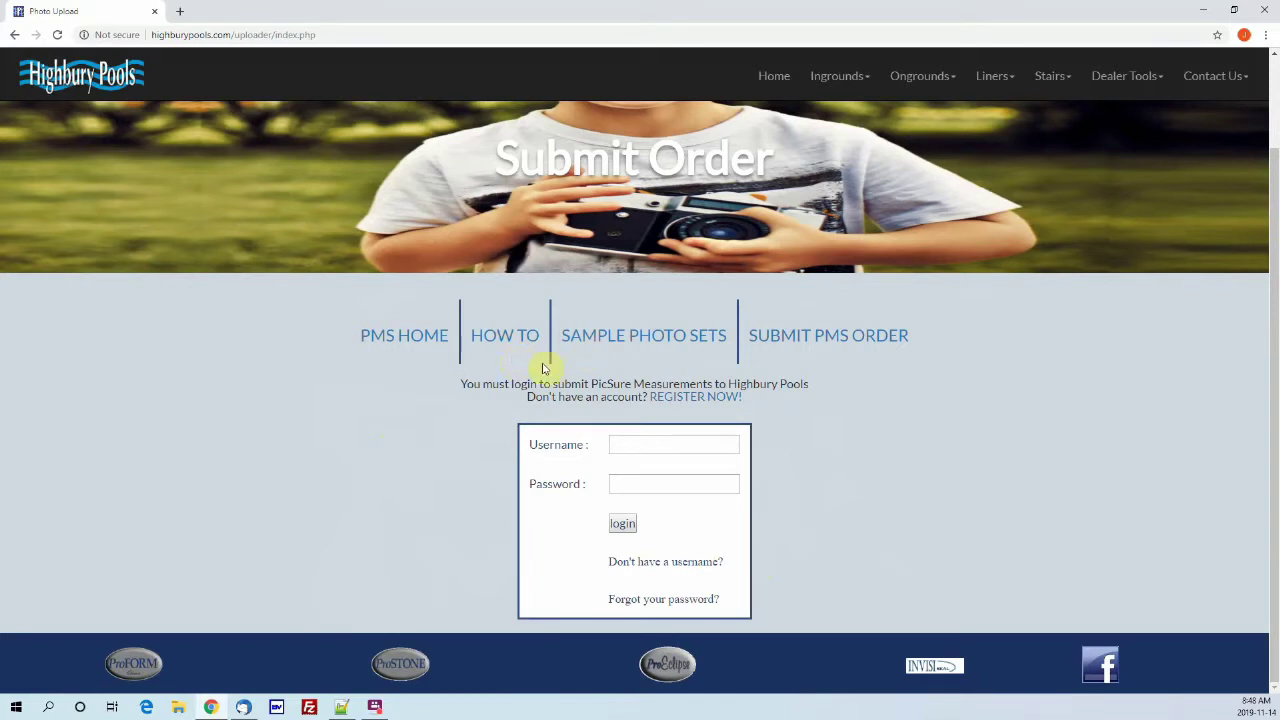
left_click(678, 448)
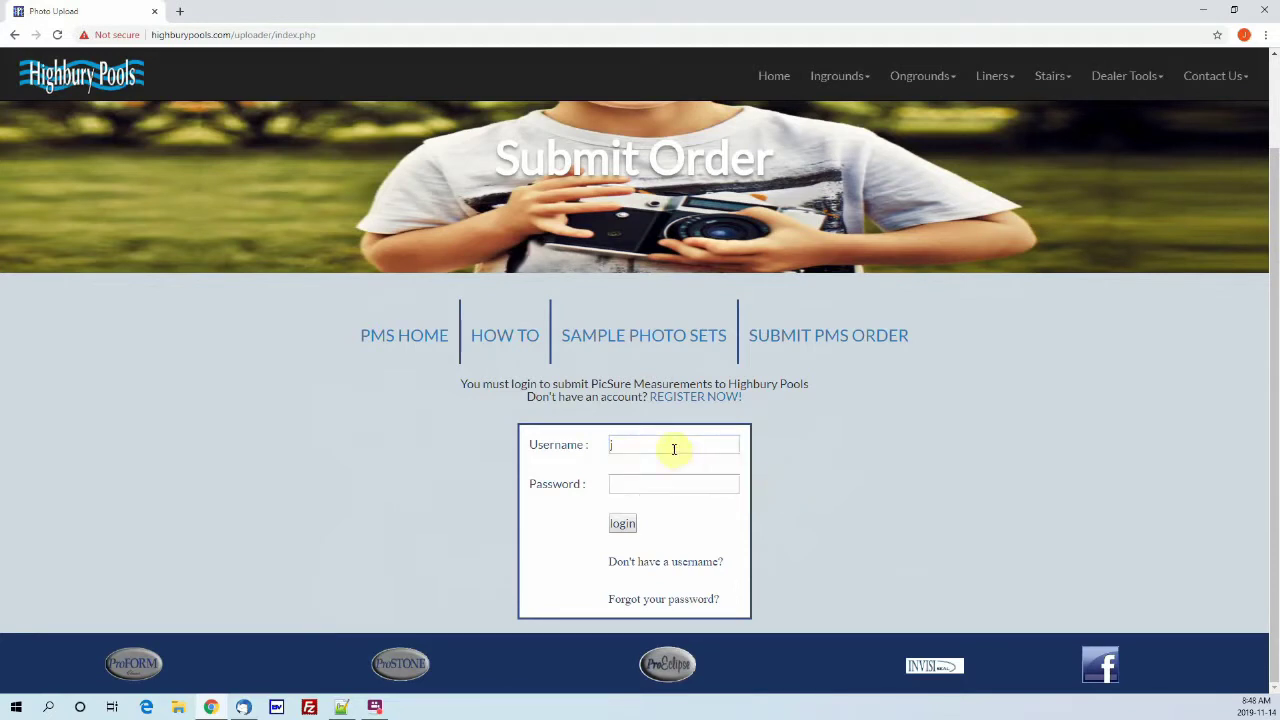
left_click(655, 473)
left_click(649, 481)
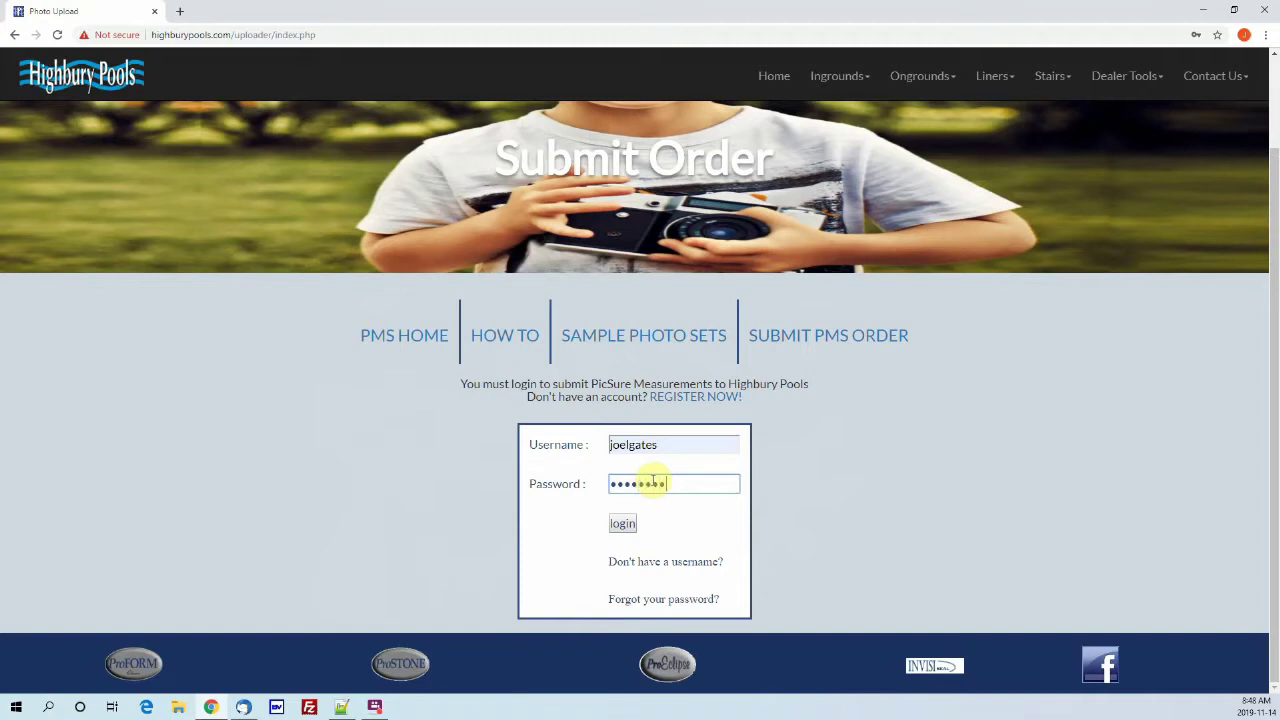
left_click(630, 526)
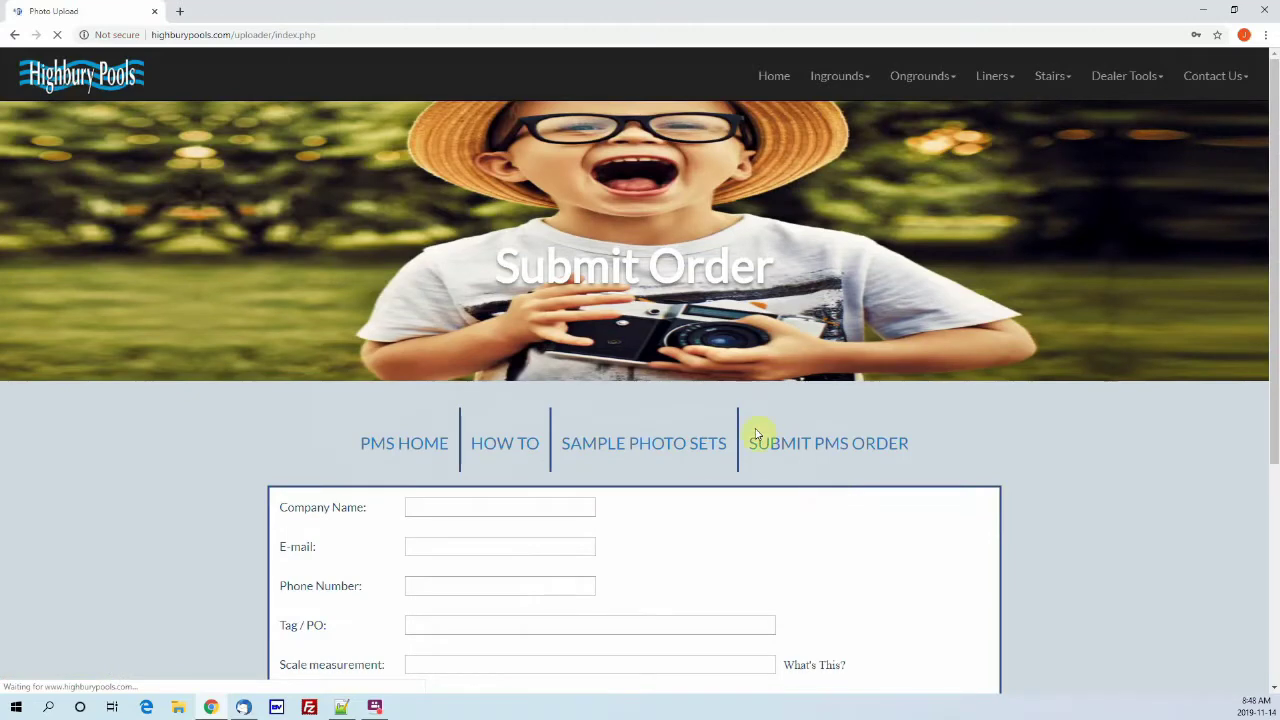
Step: Autofill company name 'awesome pools', the saved e-mail and phone number, and Tag/PO 'mr home owner'
scroll(740, 420, "down", 1)
scroll(560, 380, "down", 2)
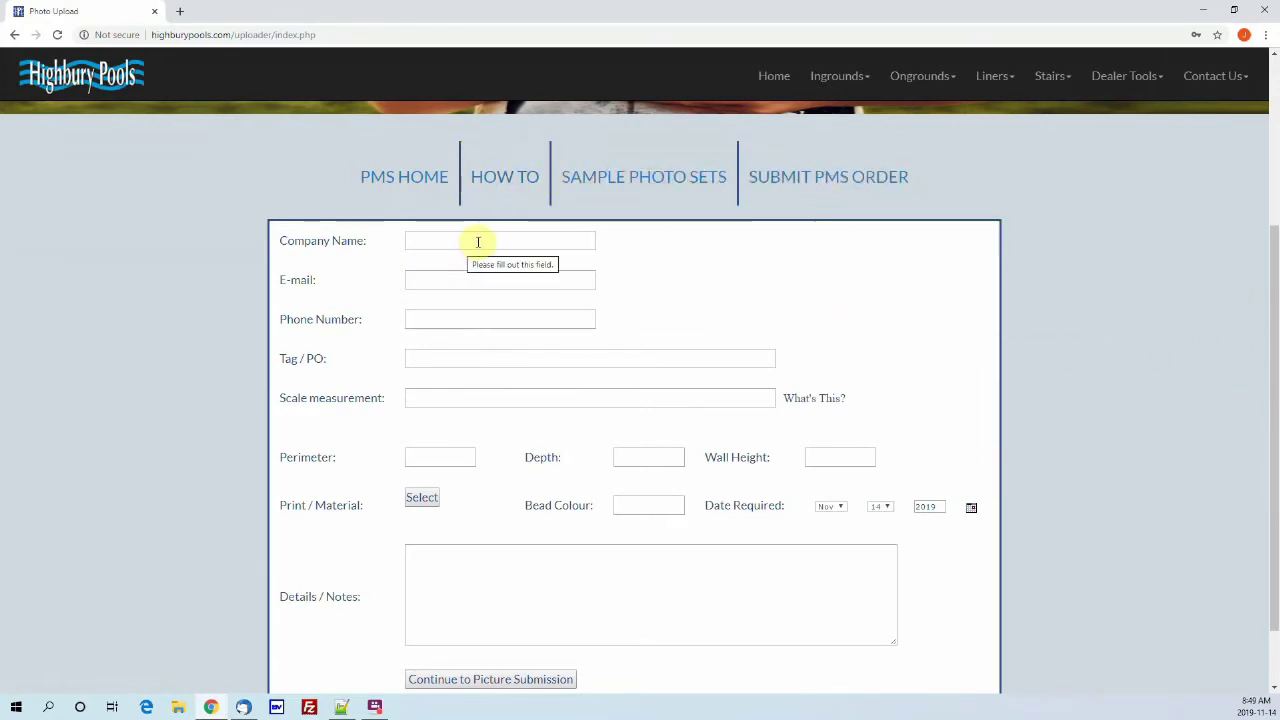
left_click(478, 242)
left_click(451, 266)
left_click(450, 284)
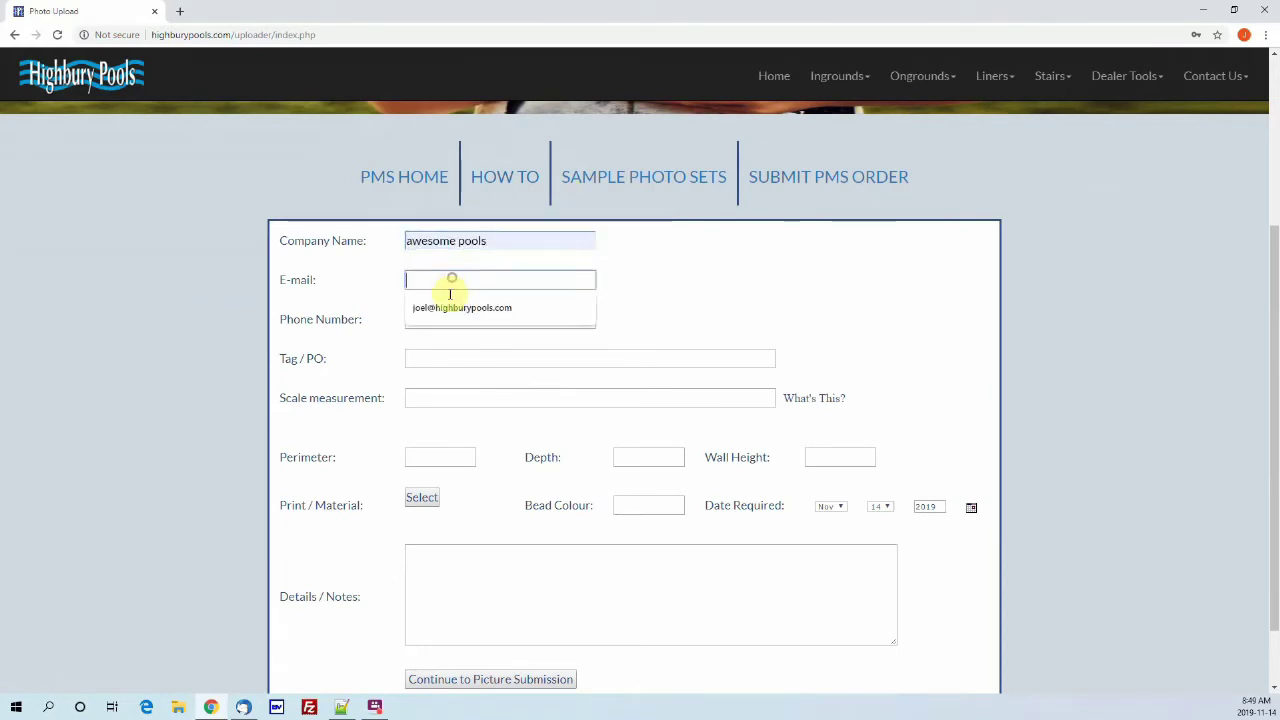
left_click(451, 307)
left_click(443, 318)
left_click(430, 346)
left_click(443, 357)
left_click(447, 389)
Step: Fill the scale measurement with 32' and check its explanation
left_click(465, 397)
left_click(451, 426)
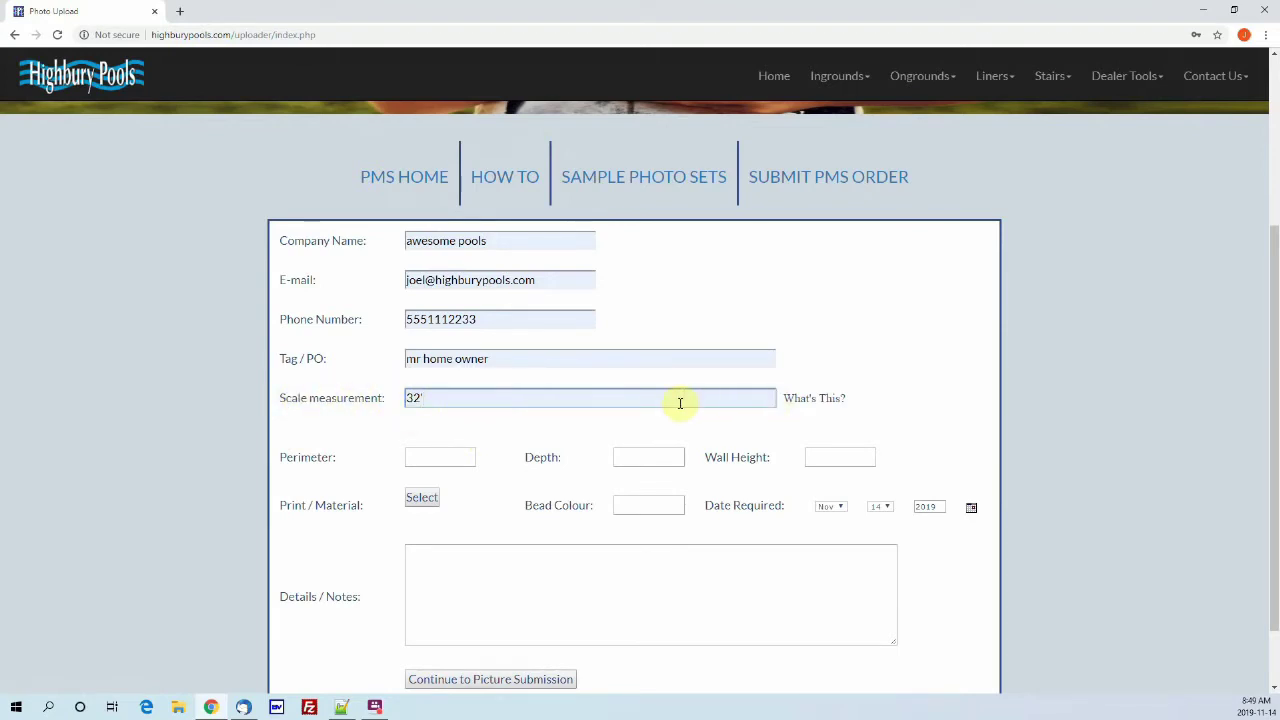
left_click(797, 404)
scroll(804, 415, "down", 2)
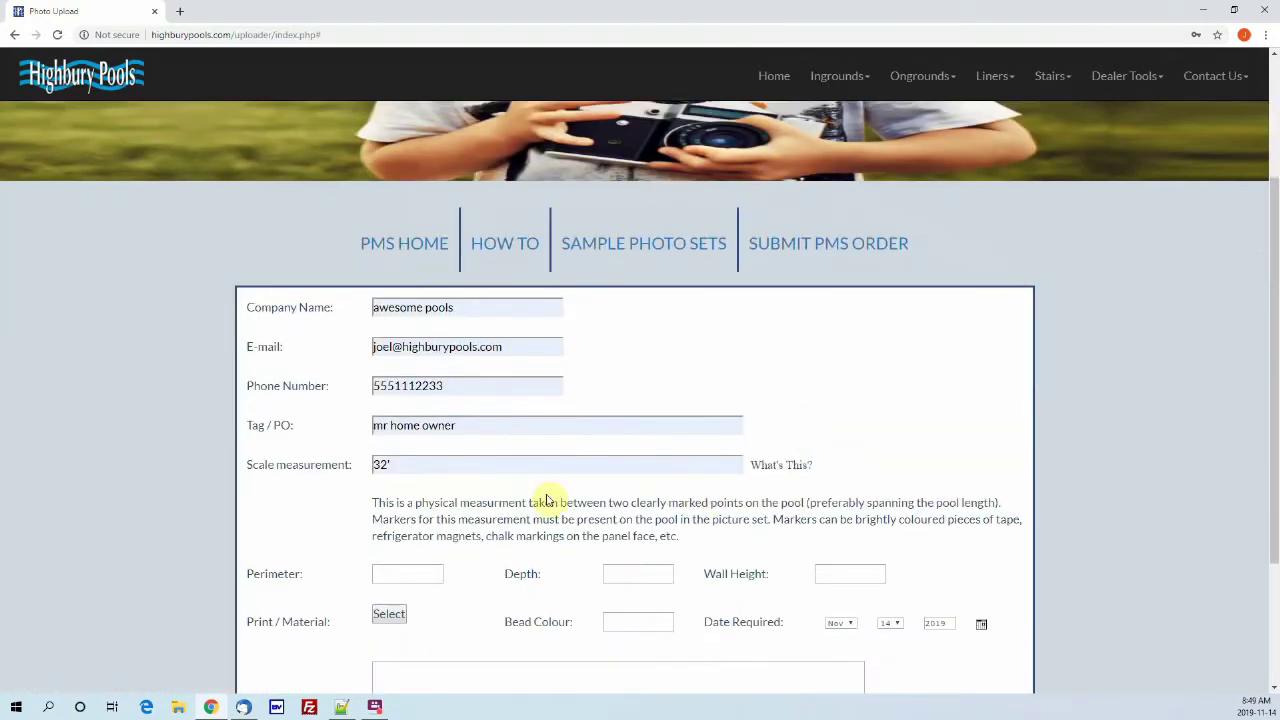
scroll(883, 503, "down", 1)
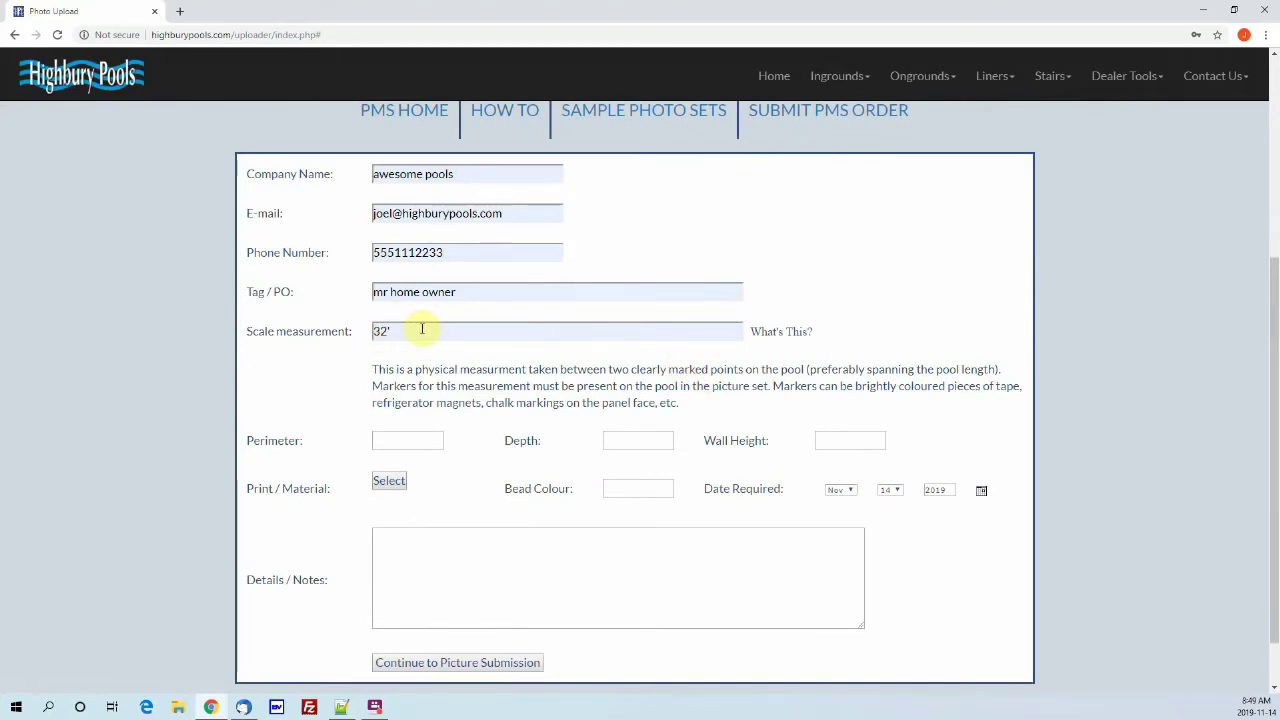
double_click(385, 337)
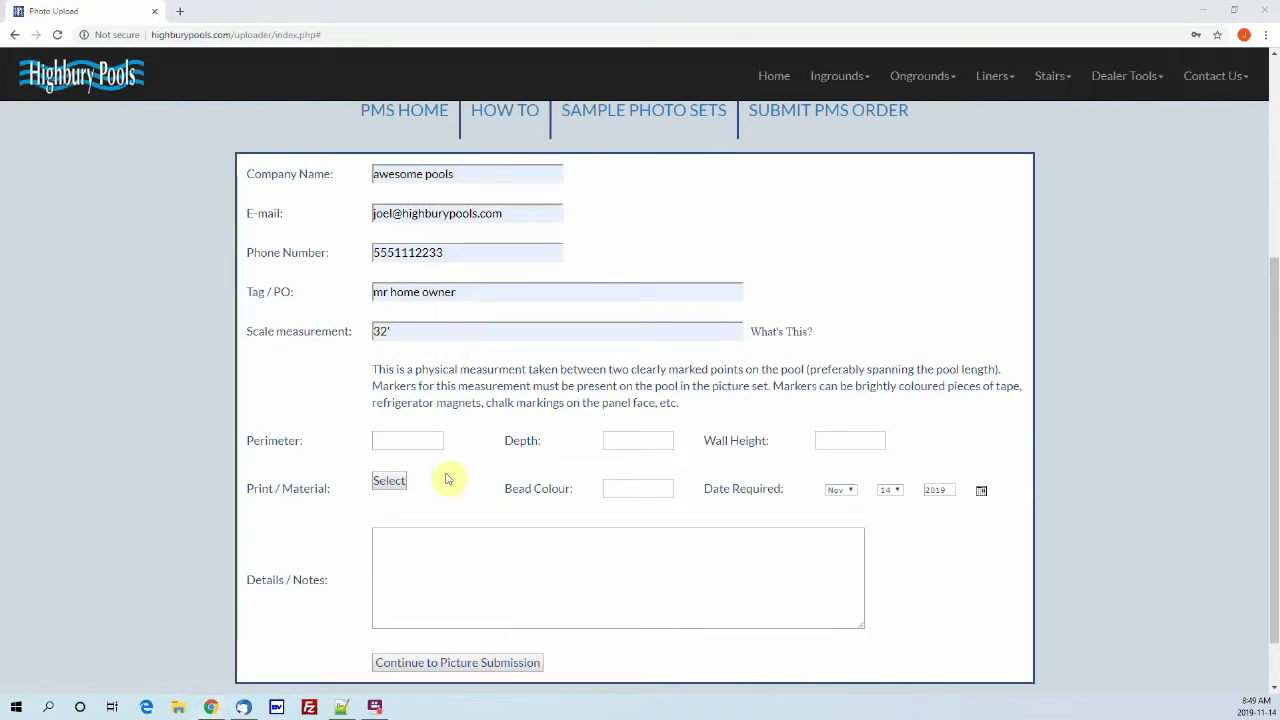
Step: Fill perimeter 92', depth 8' and wall height 42", then bring up the liner pattern gallery
left_click(417, 439)
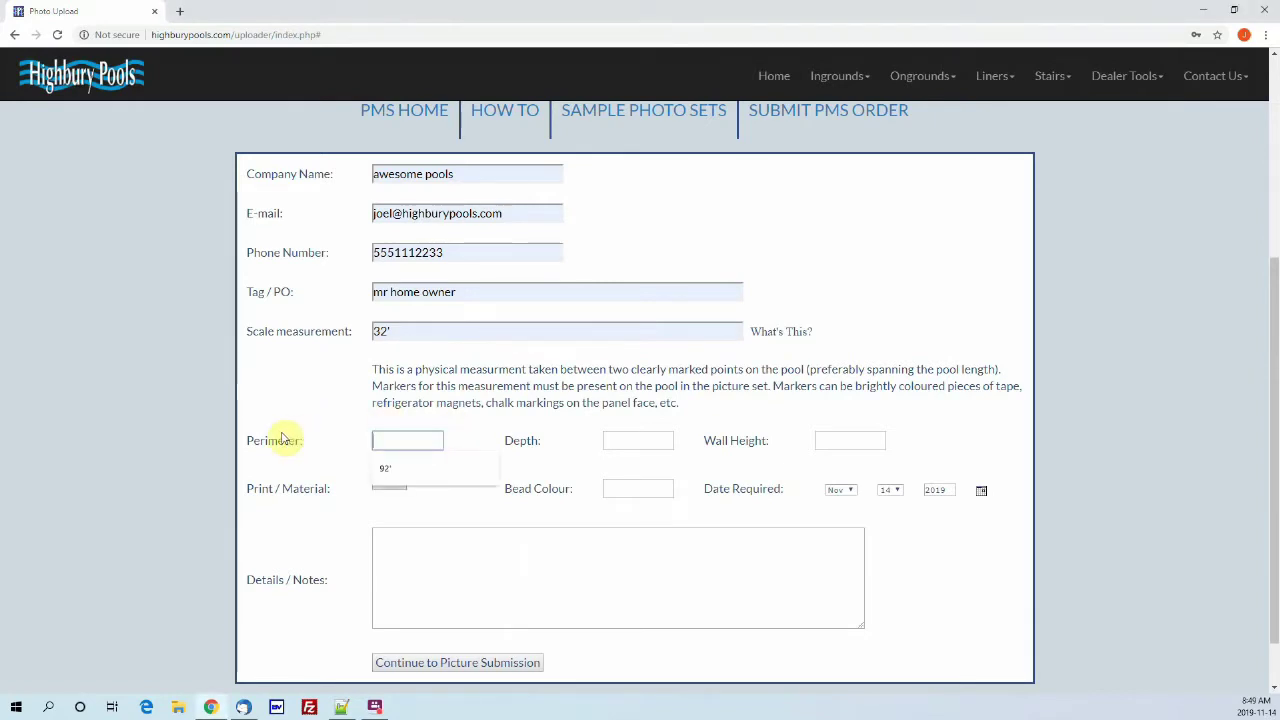
left_click(423, 467)
left_click(626, 440)
left_click(620, 474)
left_click(859, 447)
left_click(846, 471)
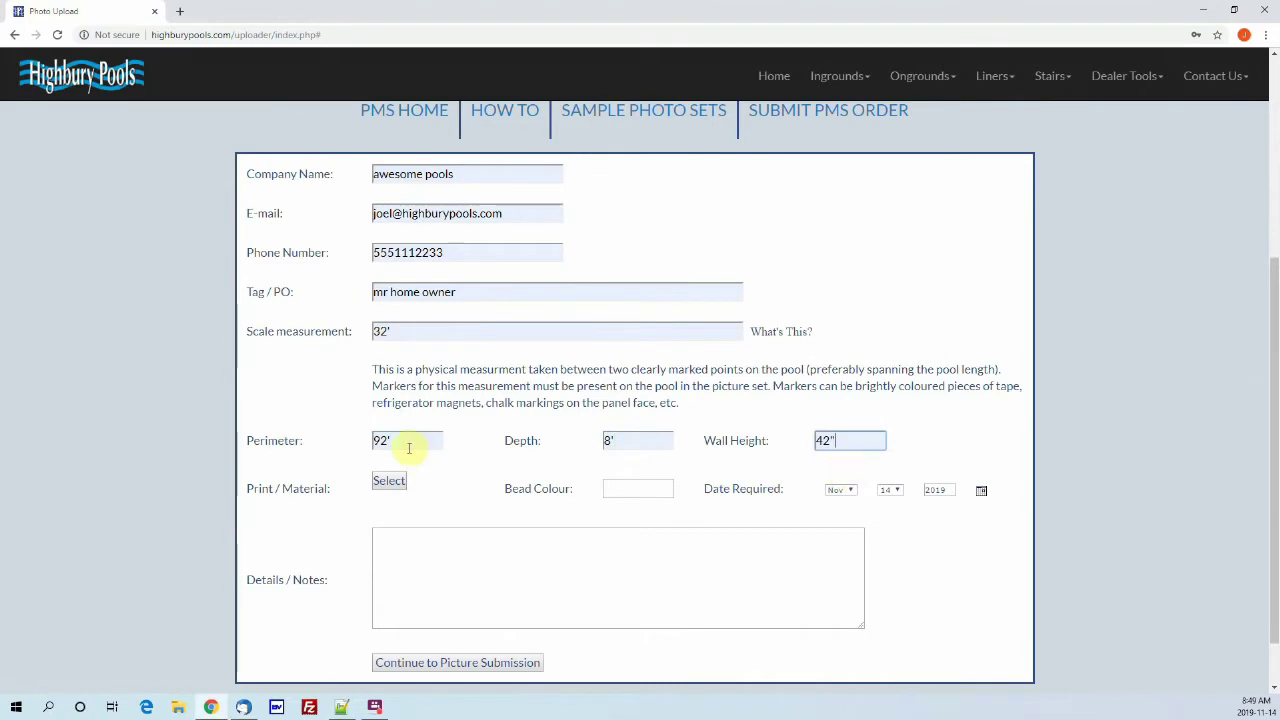
left_click_drag(354, 441, 922, 443)
left_click(910, 448)
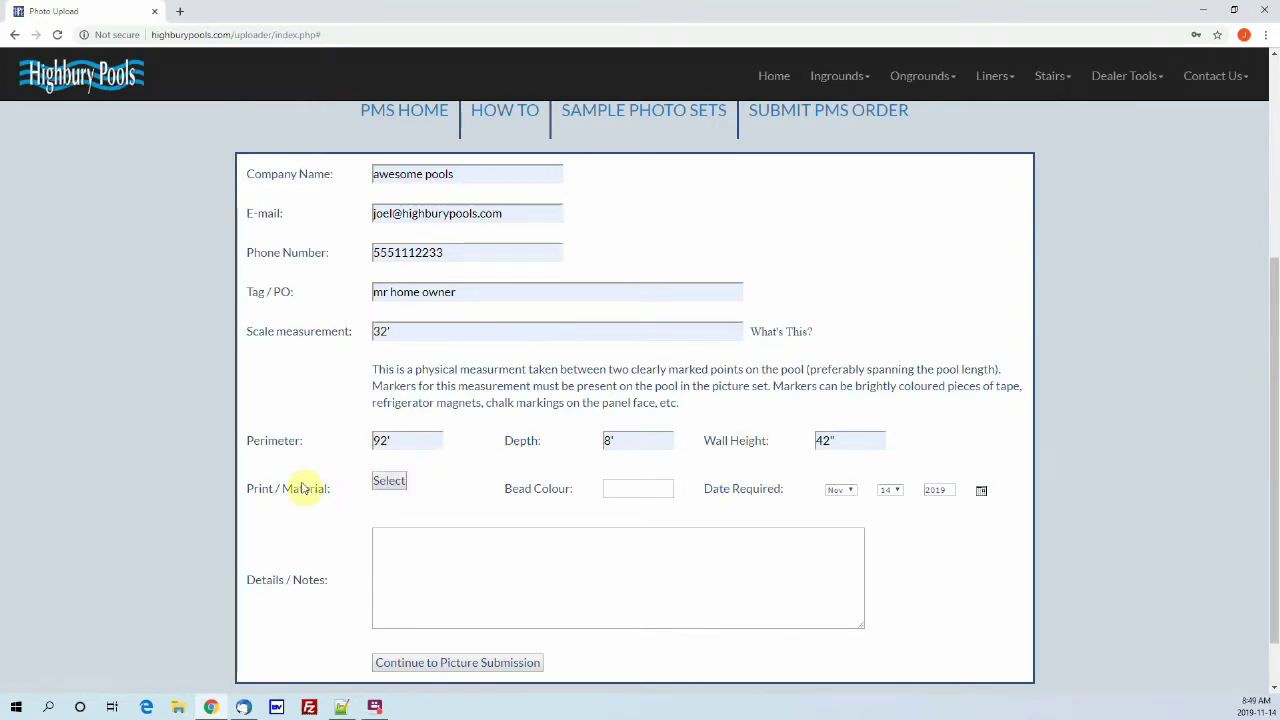
left_click(389, 483)
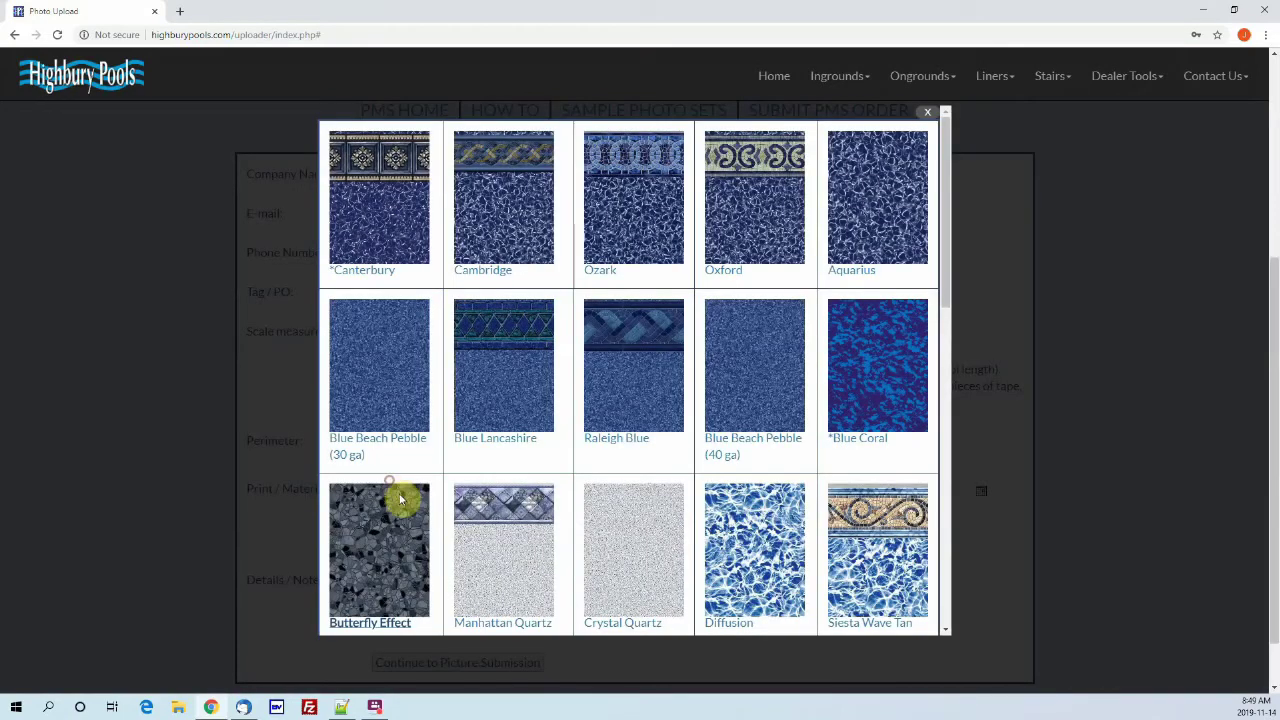
Step: Choose the Pearl Slate liner print and grey bead colour, then continue to the photo uploader
scroll(712, 410, "down", 5)
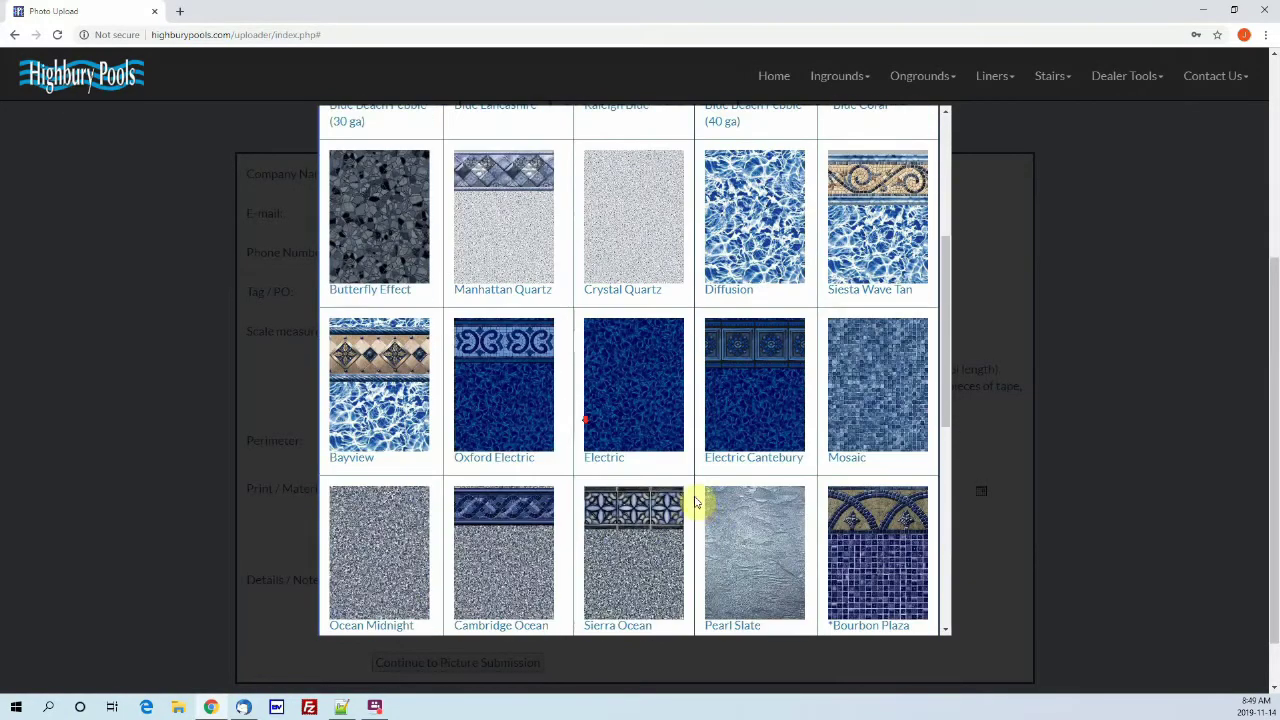
left_click(795, 538)
scroll(597, 483, "down", 2)
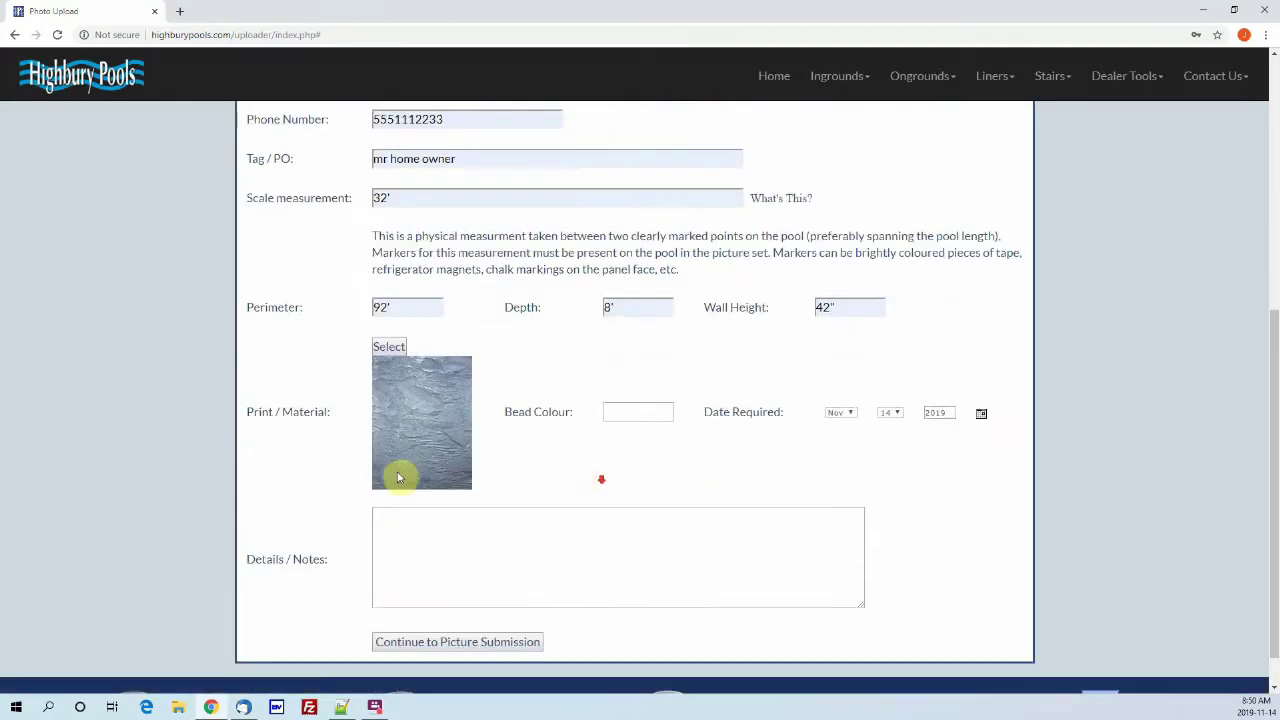
left_click(622, 413)
type("grey")
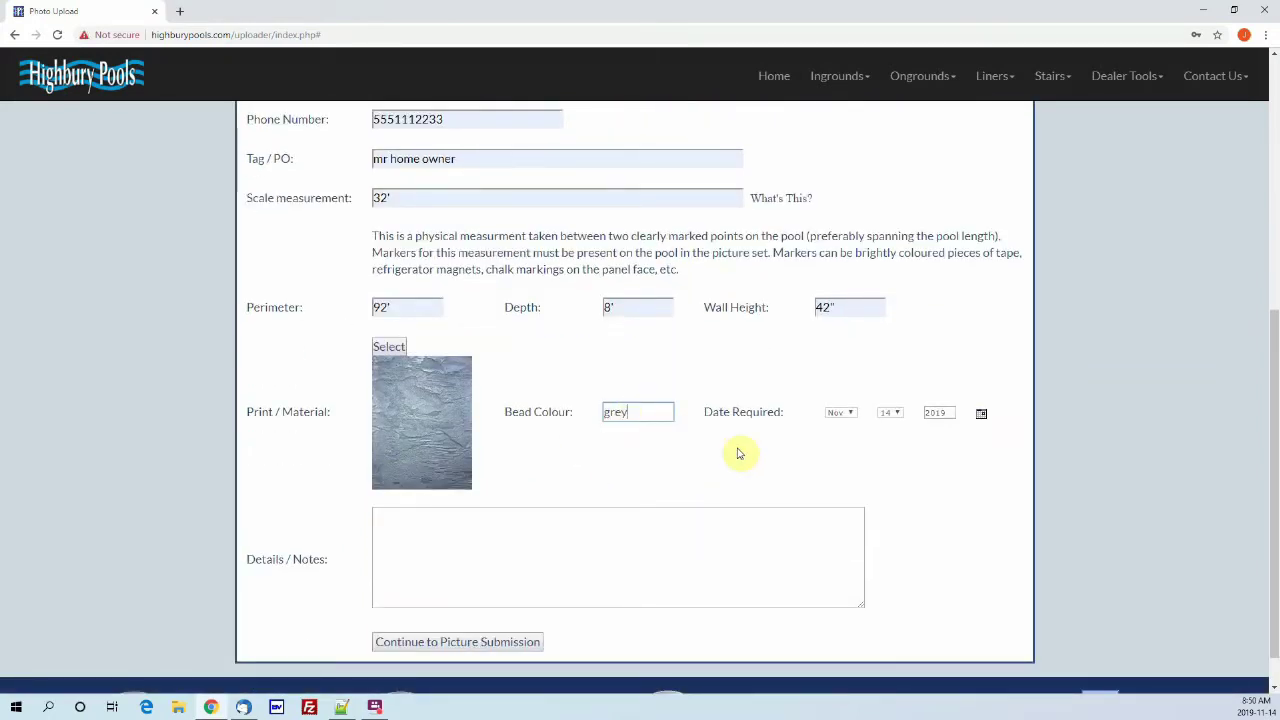
left_click(449, 645)
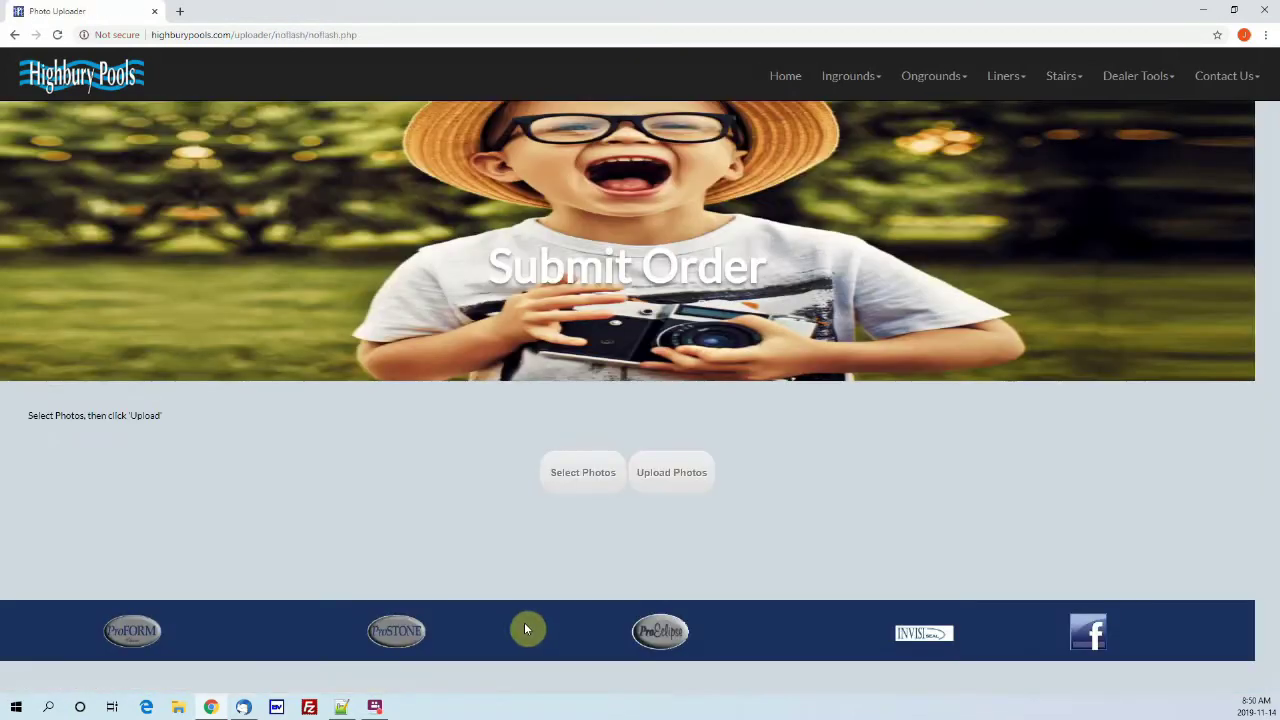
Step: Bring up the photo picker and try selecting all the pool photos with Ctrl+A
left_click(583, 473)
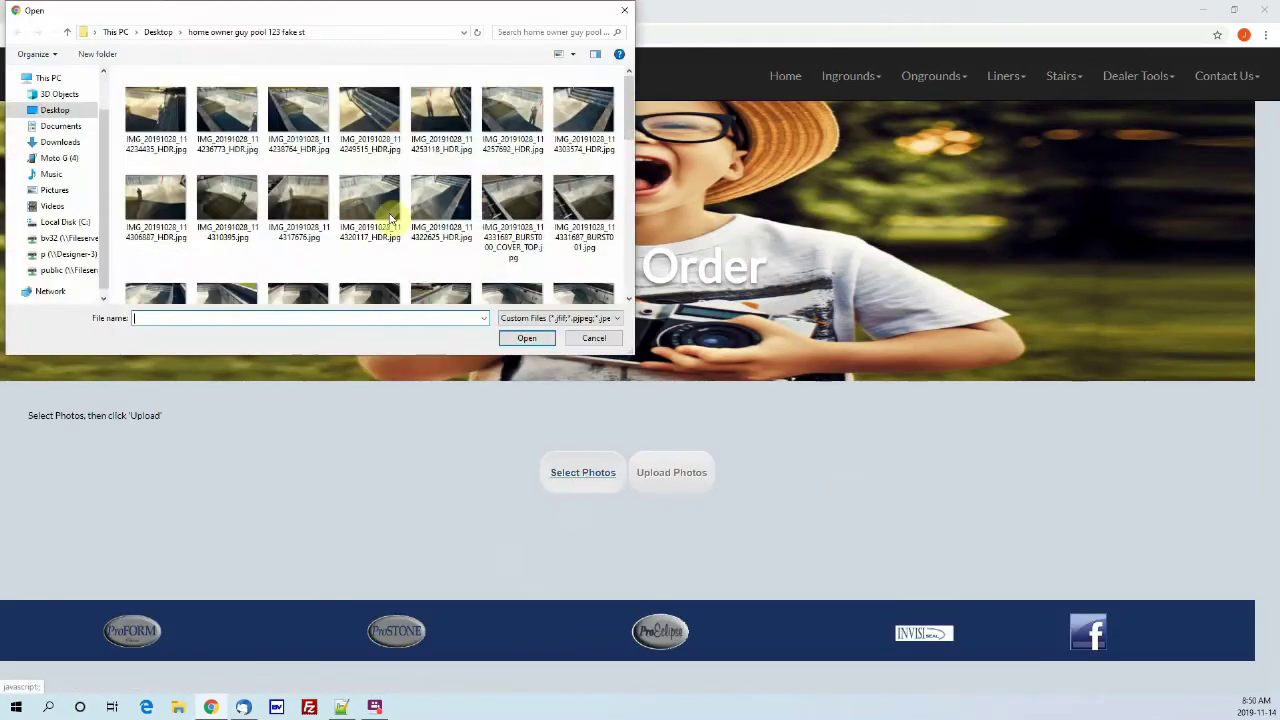
left_click(584, 262)
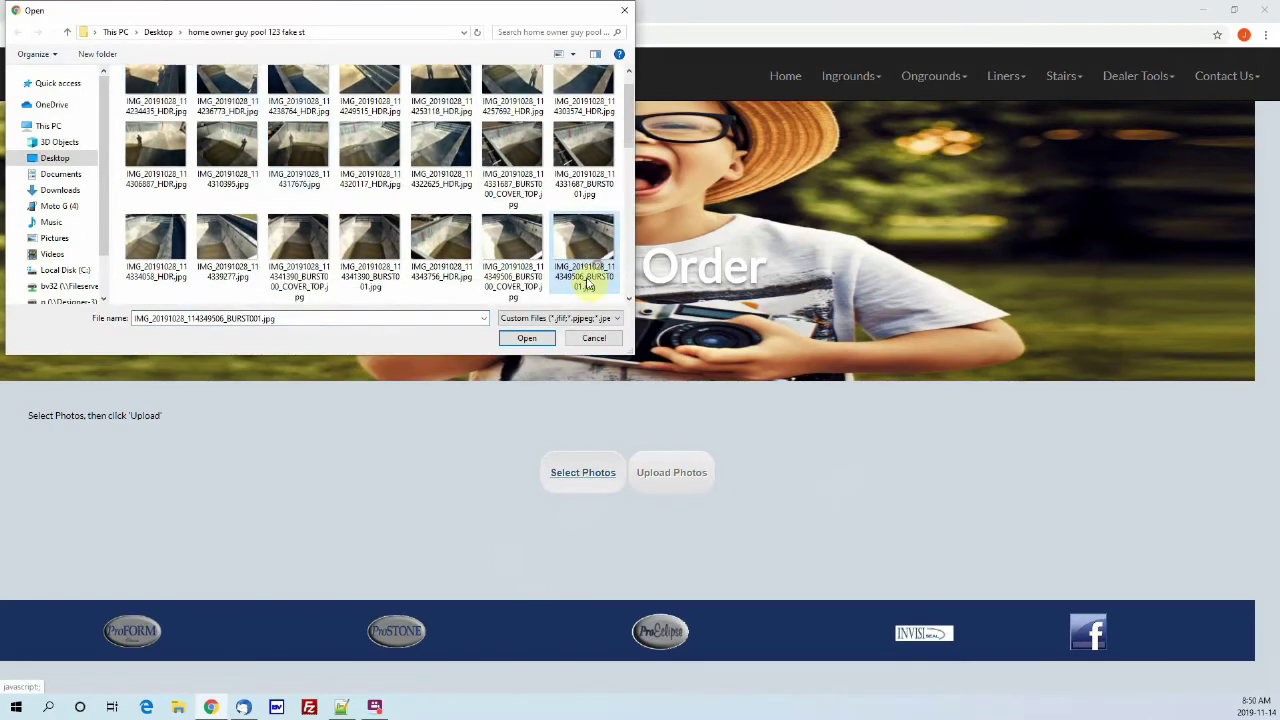
key("ctrl+a")
scroll(528, 285, "up", 1)
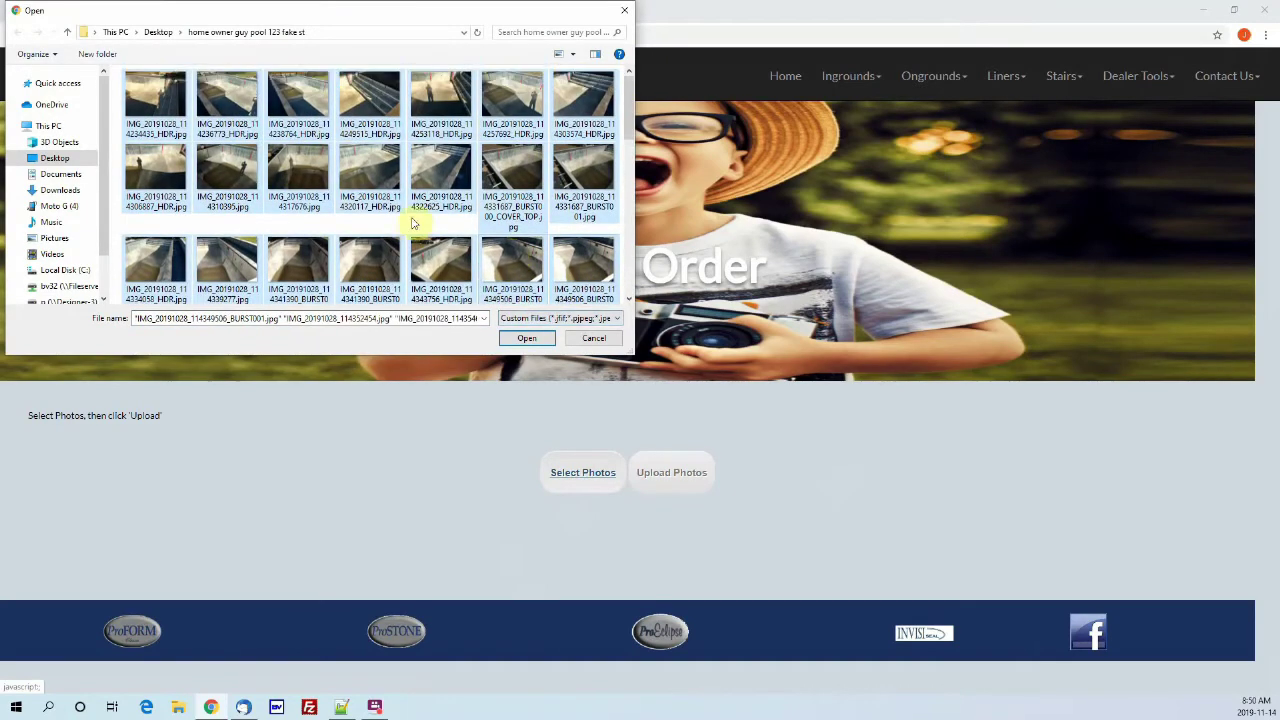
scroll(286, 208, "down", 1)
scroll(297, 250, "up", 1)
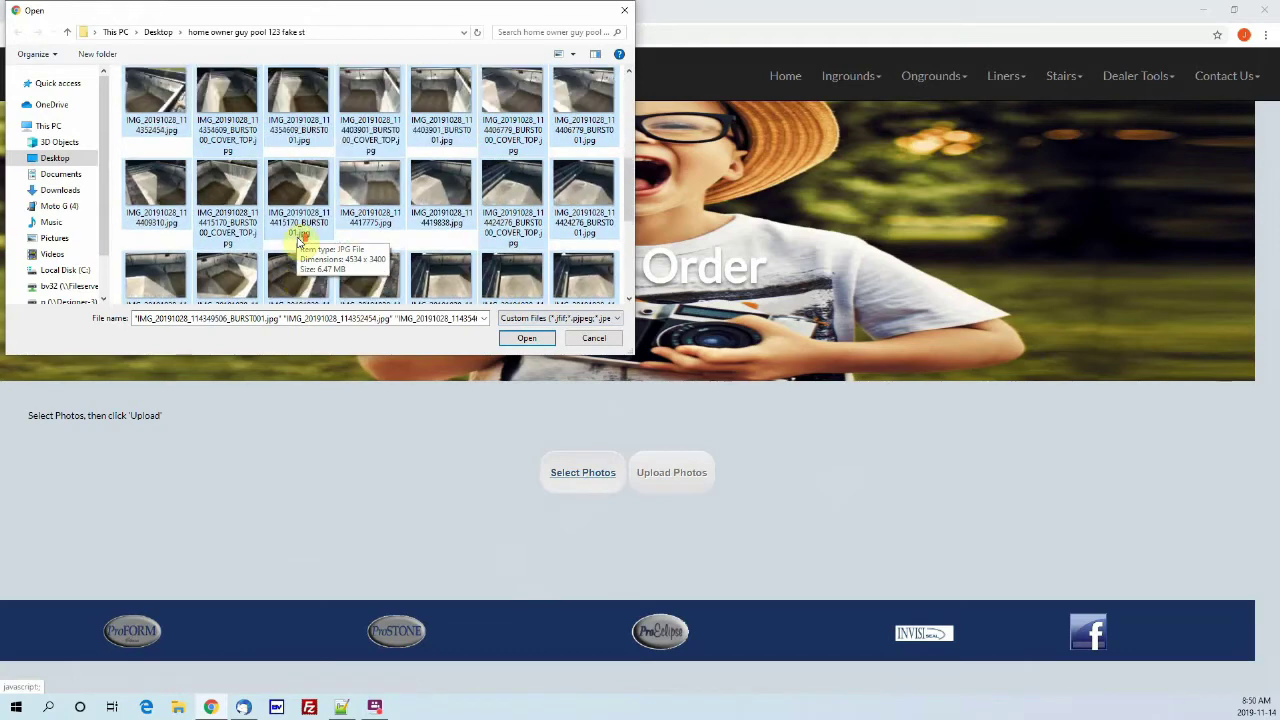
left_click(136, 118)
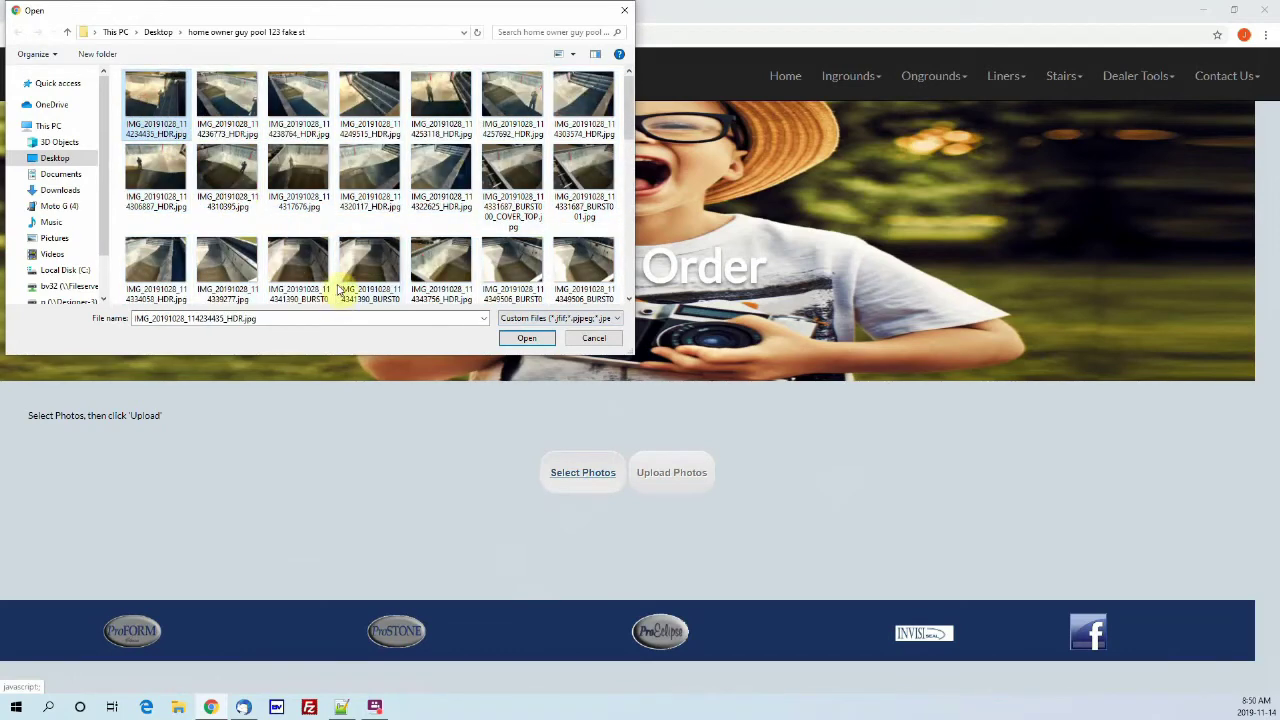
key("ctrl+a")
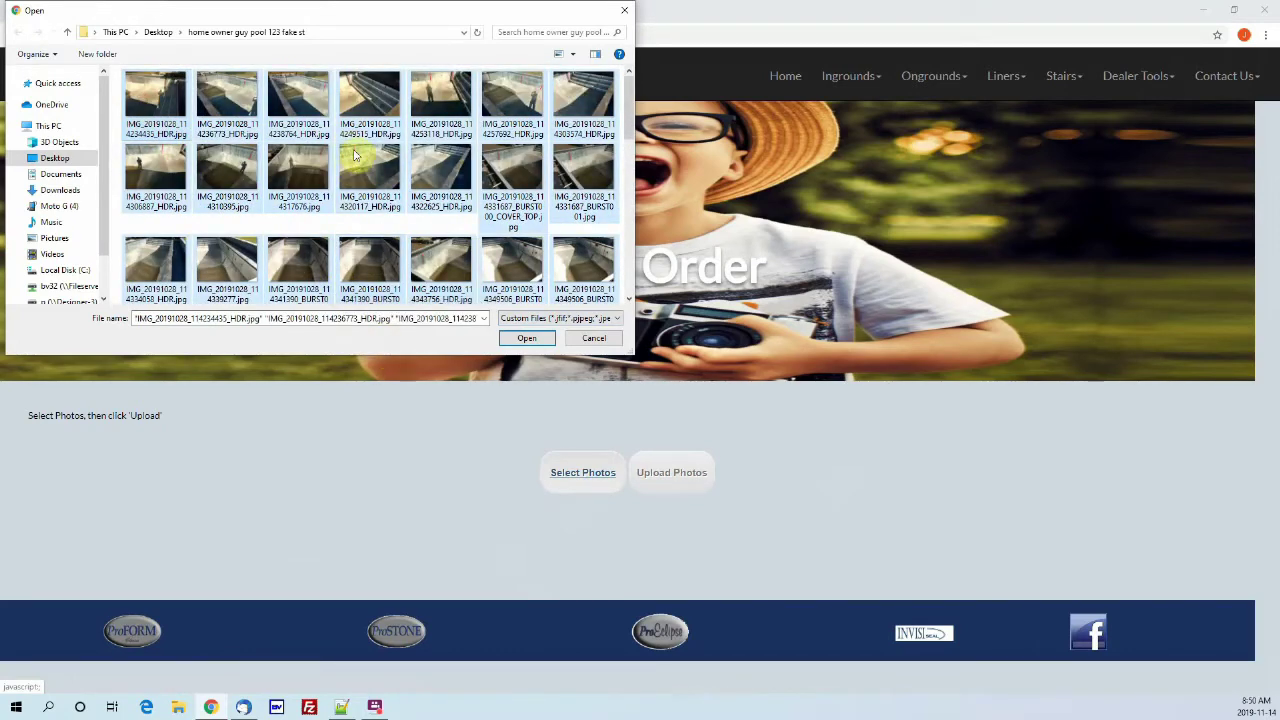
scroll(370, 195, "down", 1)
scroll(370, 250, "up", 3)
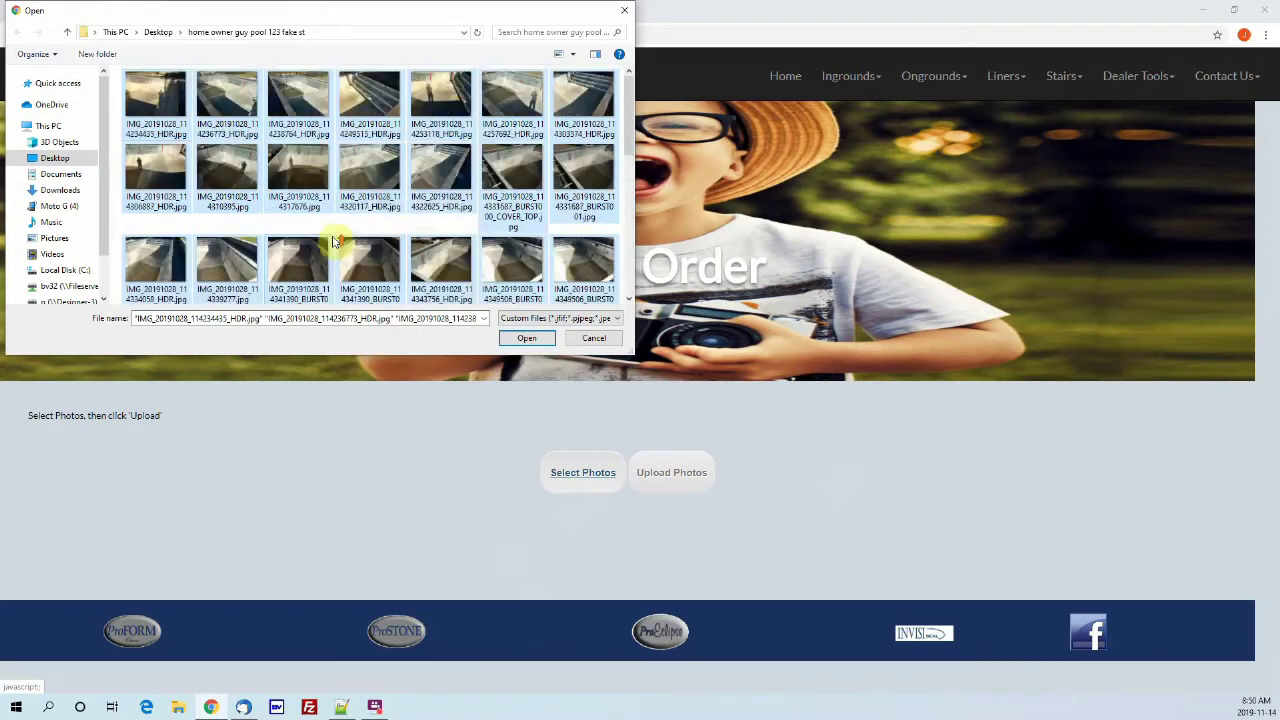
scroll(337, 197, "down", 2)
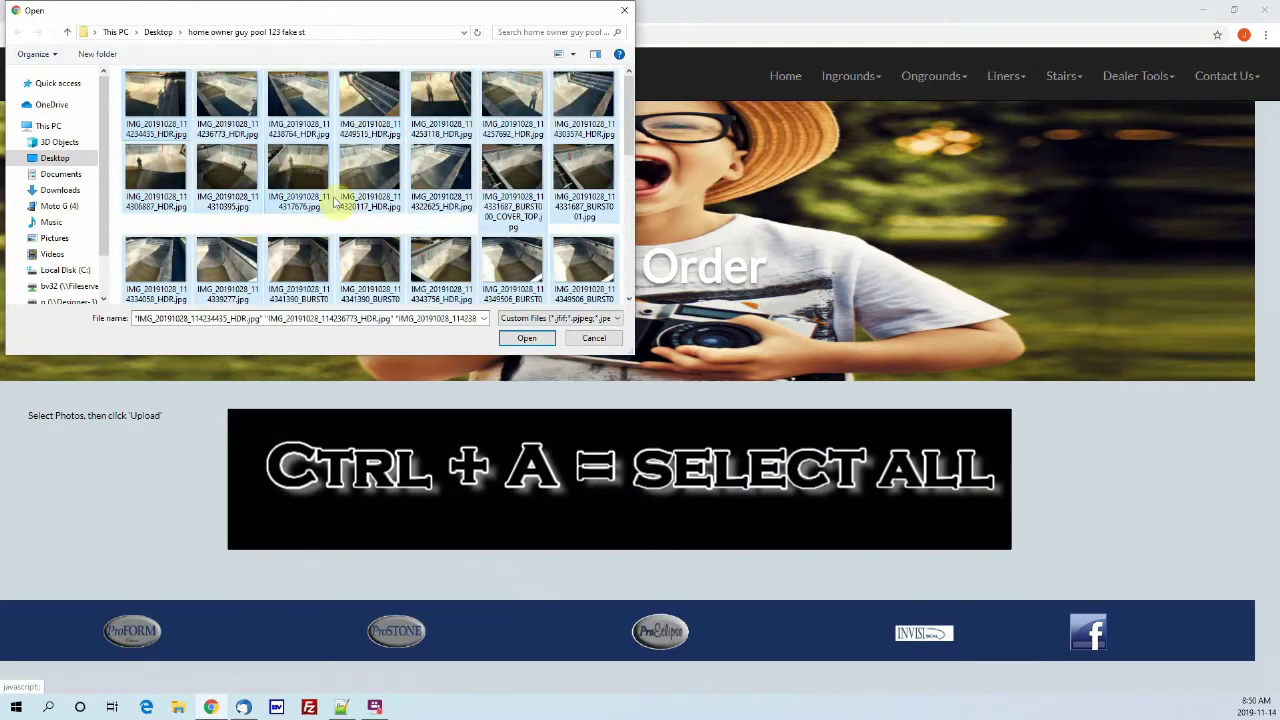
scroll(337, 200, "up", 3)
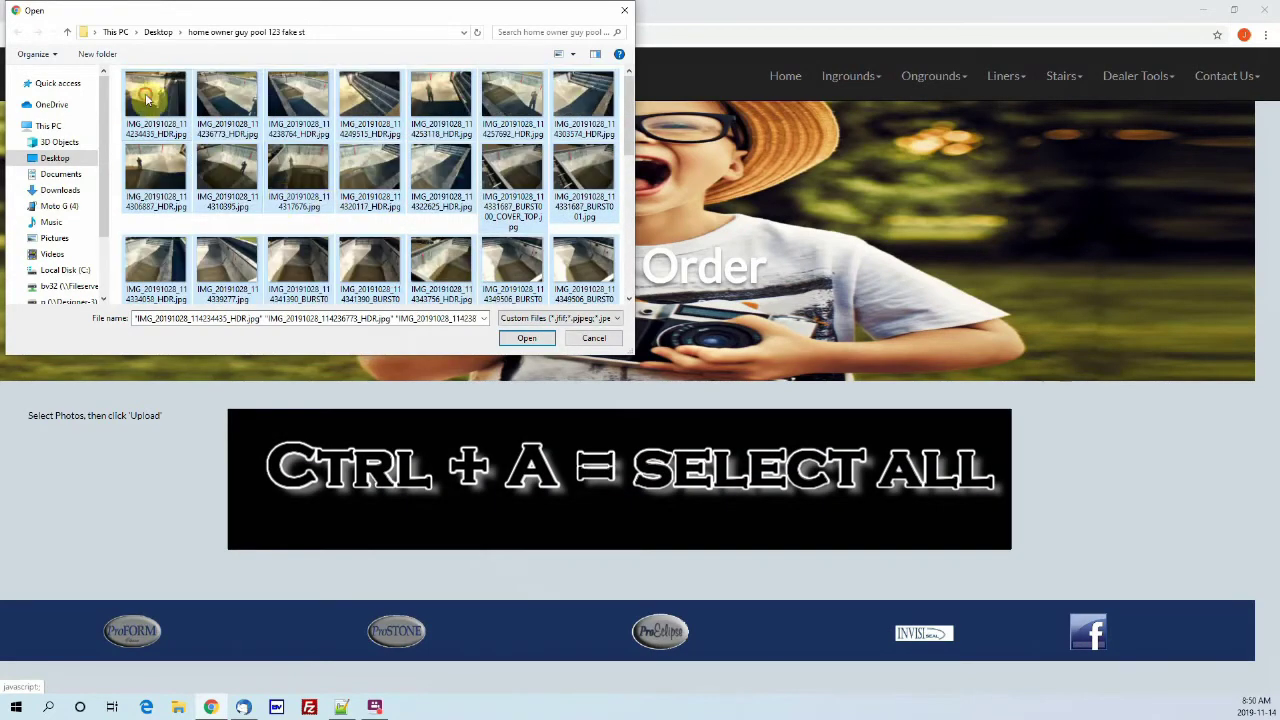
left_click(160, 105)
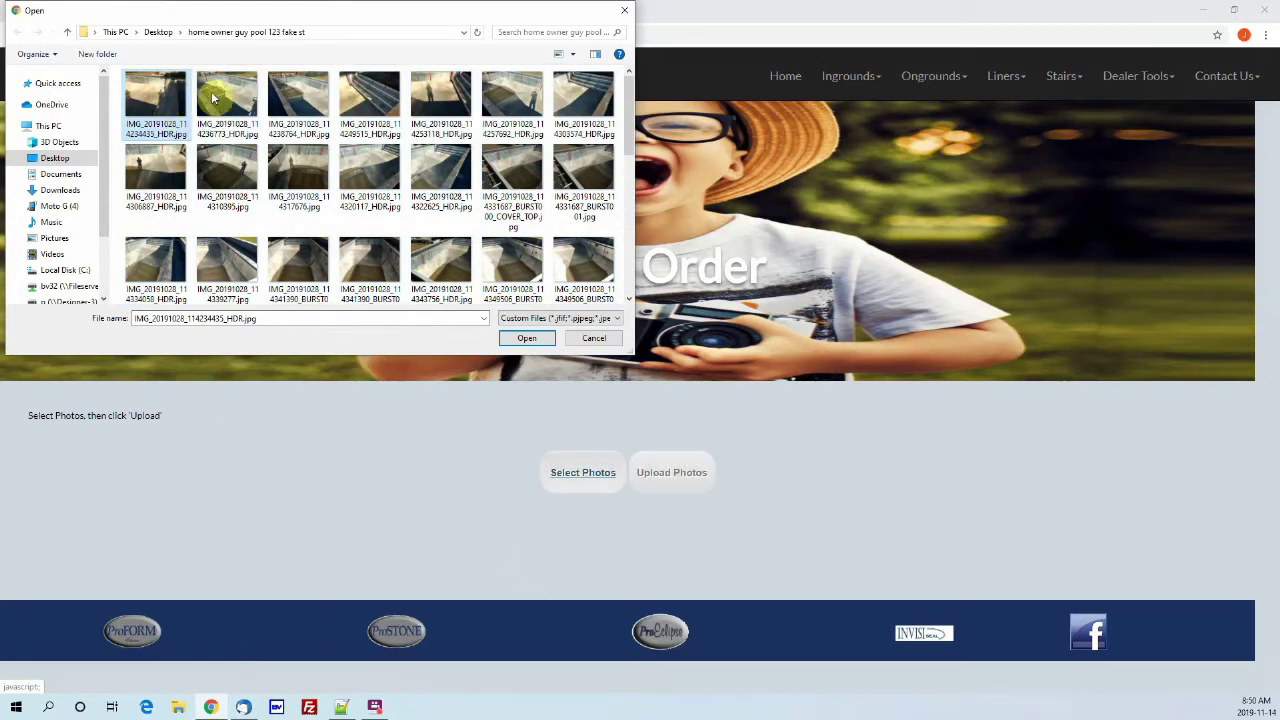
Step: Ctrl+click several individual pool photos, then reset the selection to the first photo
left_click(220, 95, "ctrl")
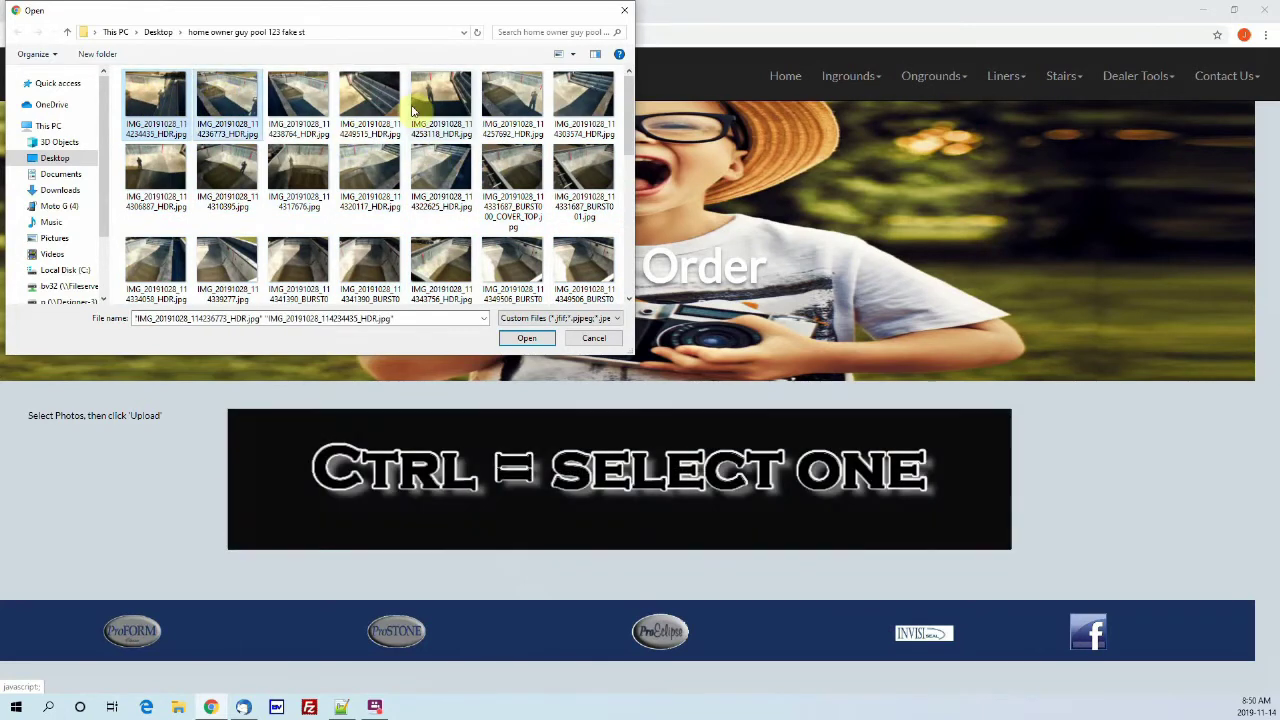
left_click(455, 100, "ctrl")
left_click(580, 100, "ctrl")
left_click(580, 172, "ctrl")
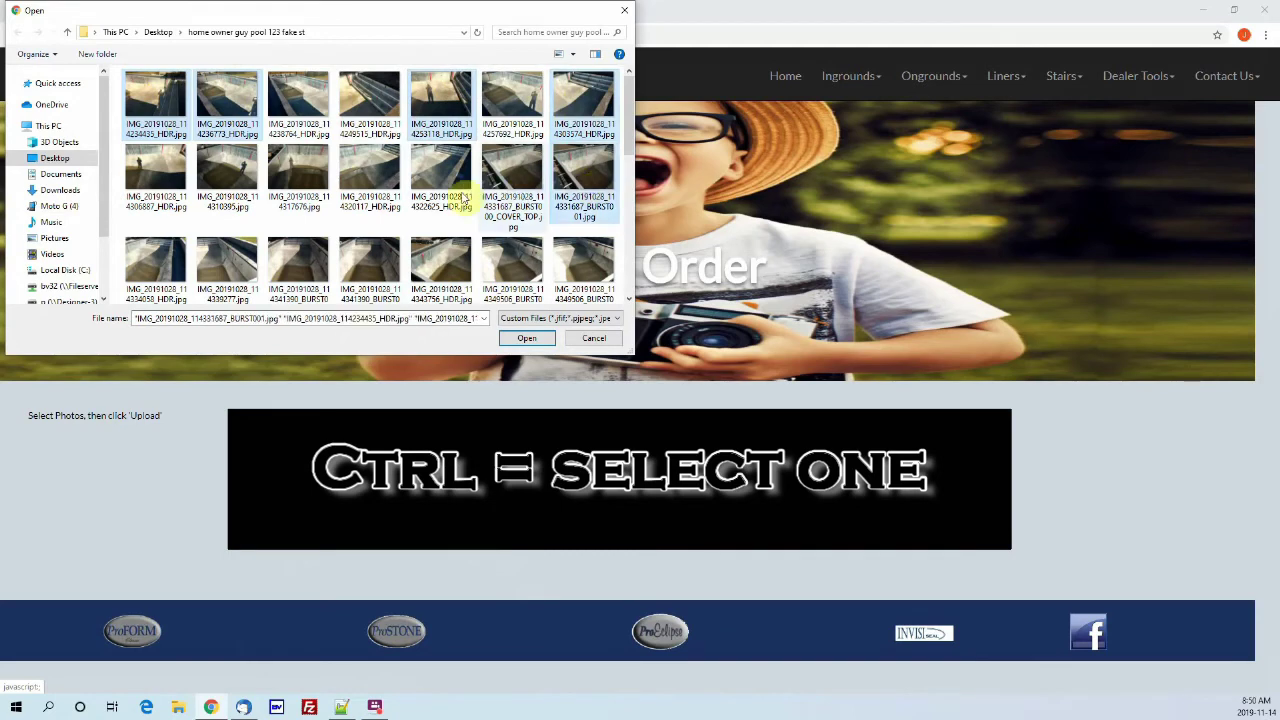
left_click(345, 183, "ctrl")
left_click(369, 262, "ctrl")
left_click(298, 250, "ctrl")
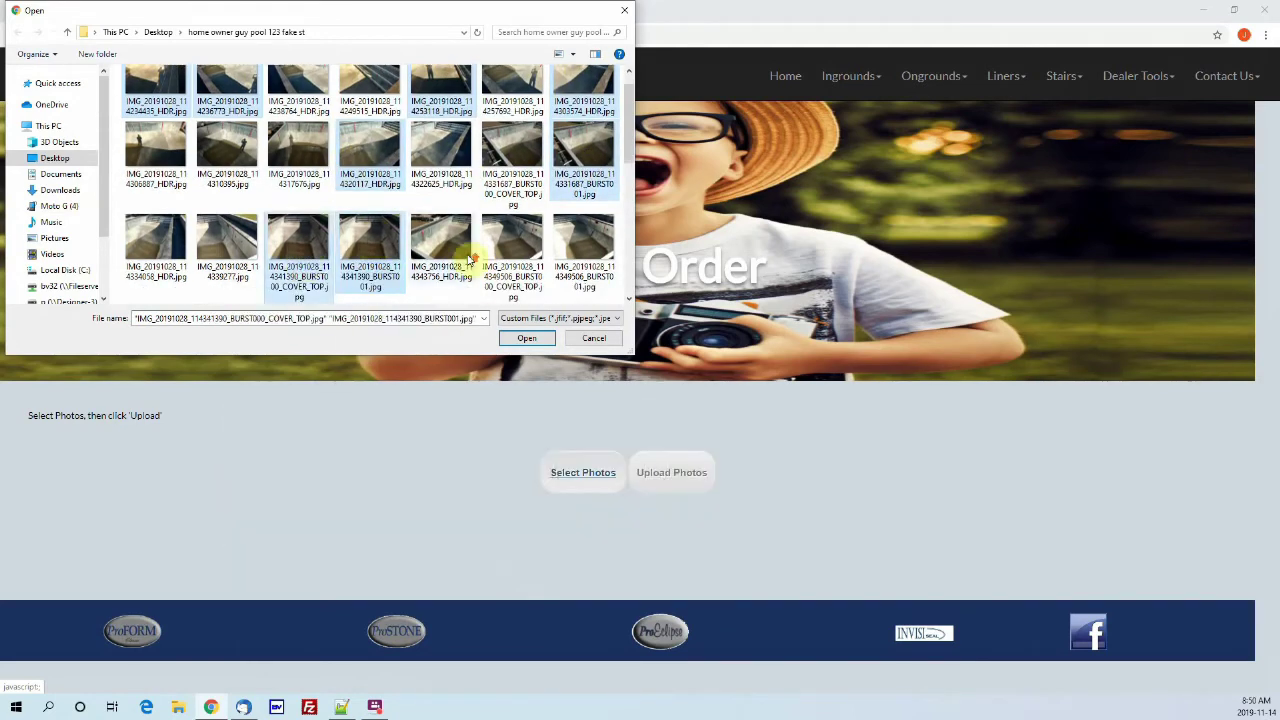
scroll(208, 143, "up", 1)
left_click(155, 97)
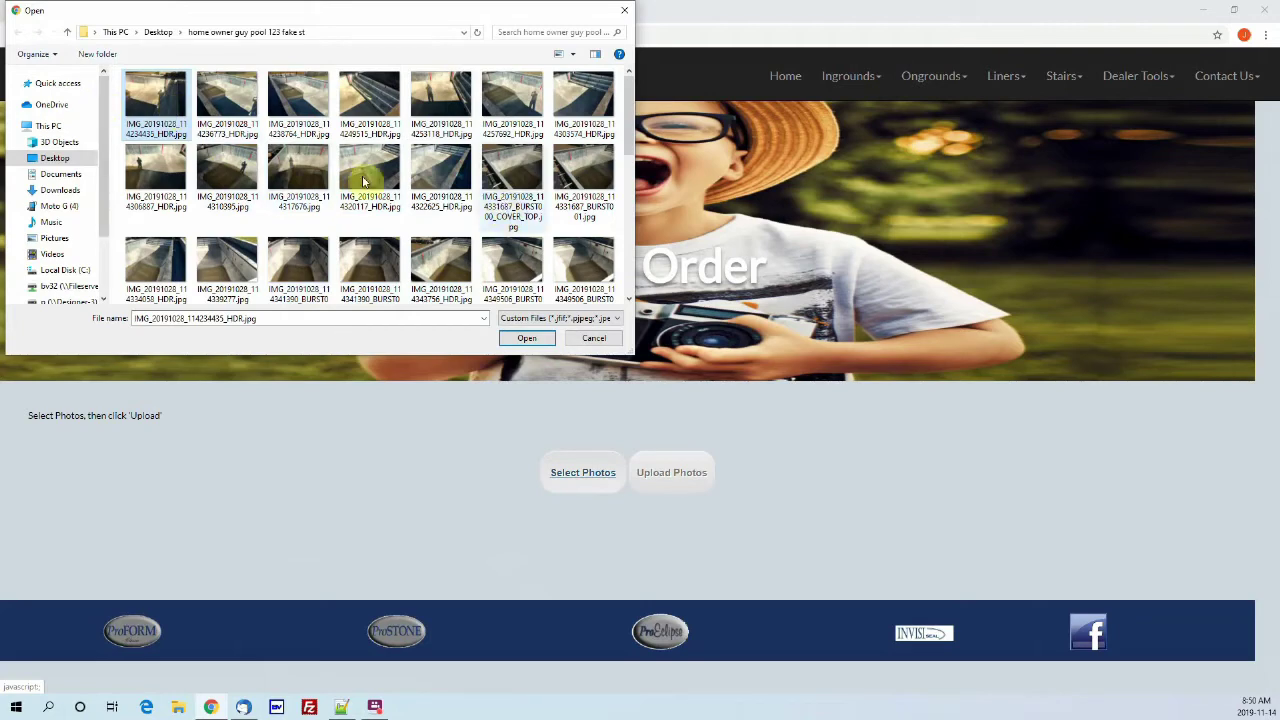
Step: Reselect photos, including 4436211_BURST000_COVER_TOP and 4436211_BURST001, and add them to the uploader
scroll(377, 155, "down", 5)
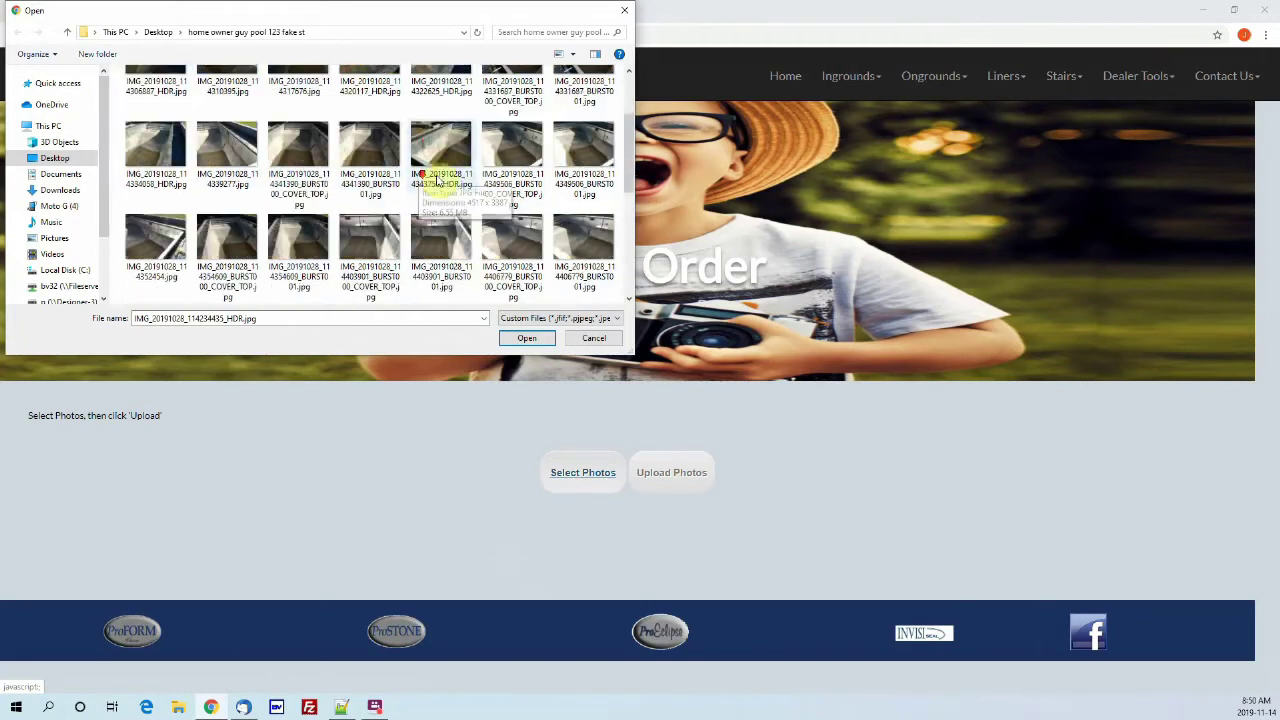
key("ctrl+a")
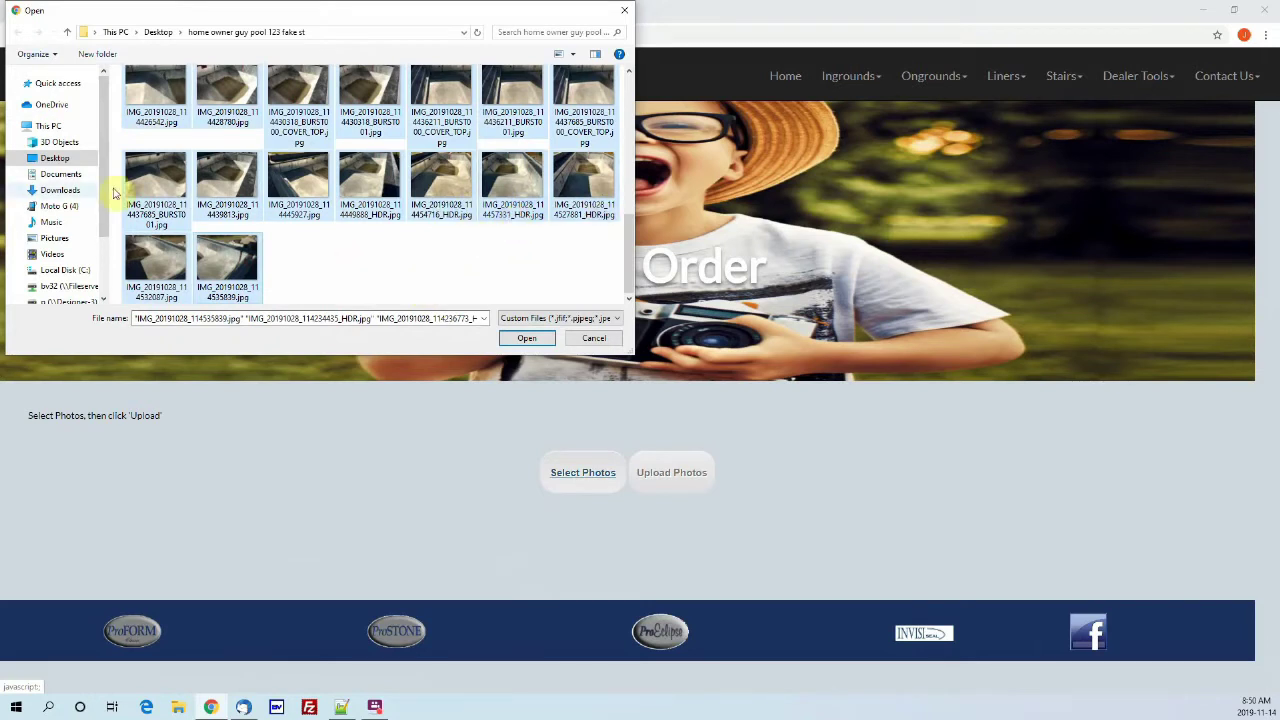
left_click(593, 196, "shift")
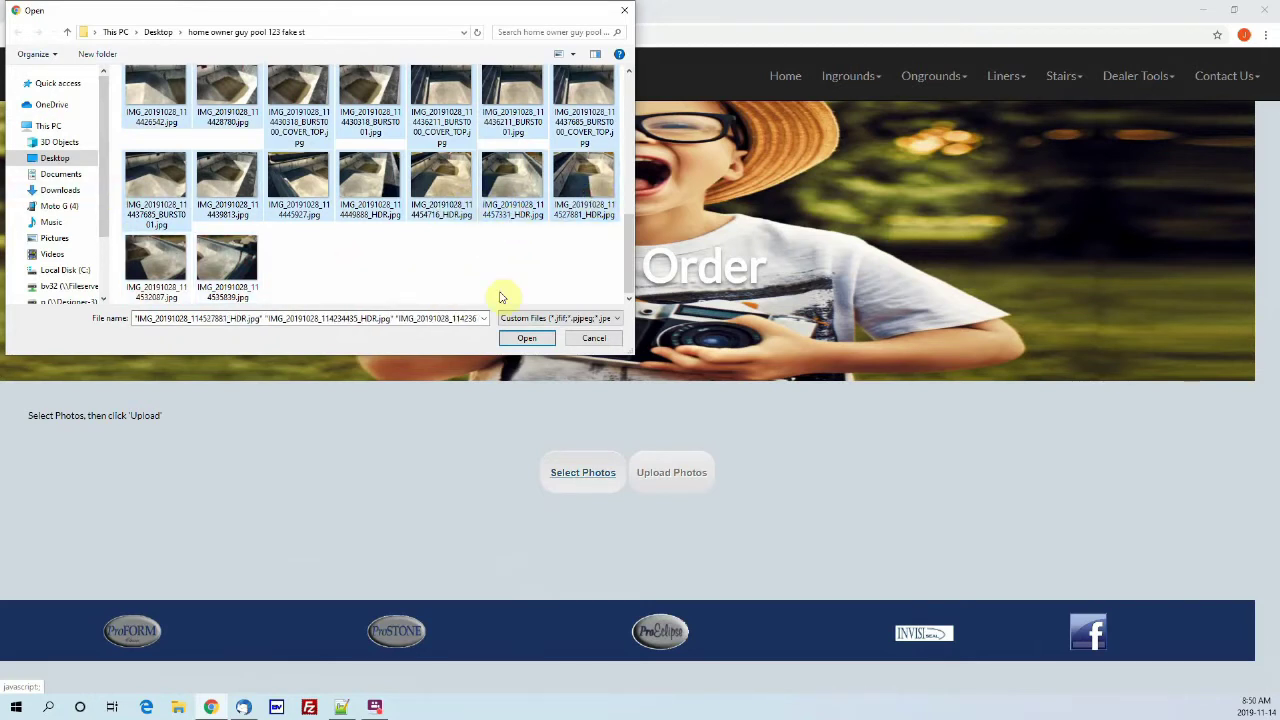
left_click(390, 188)
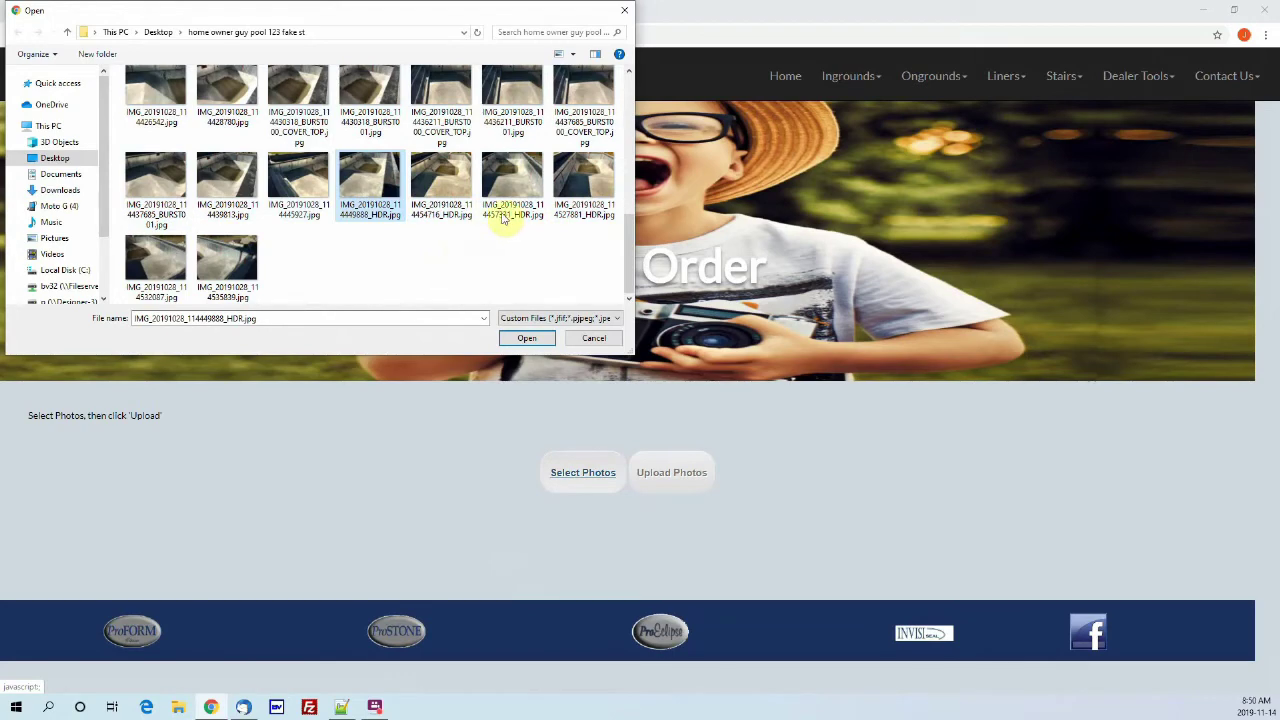
scroll(510, 230, "up", 2)
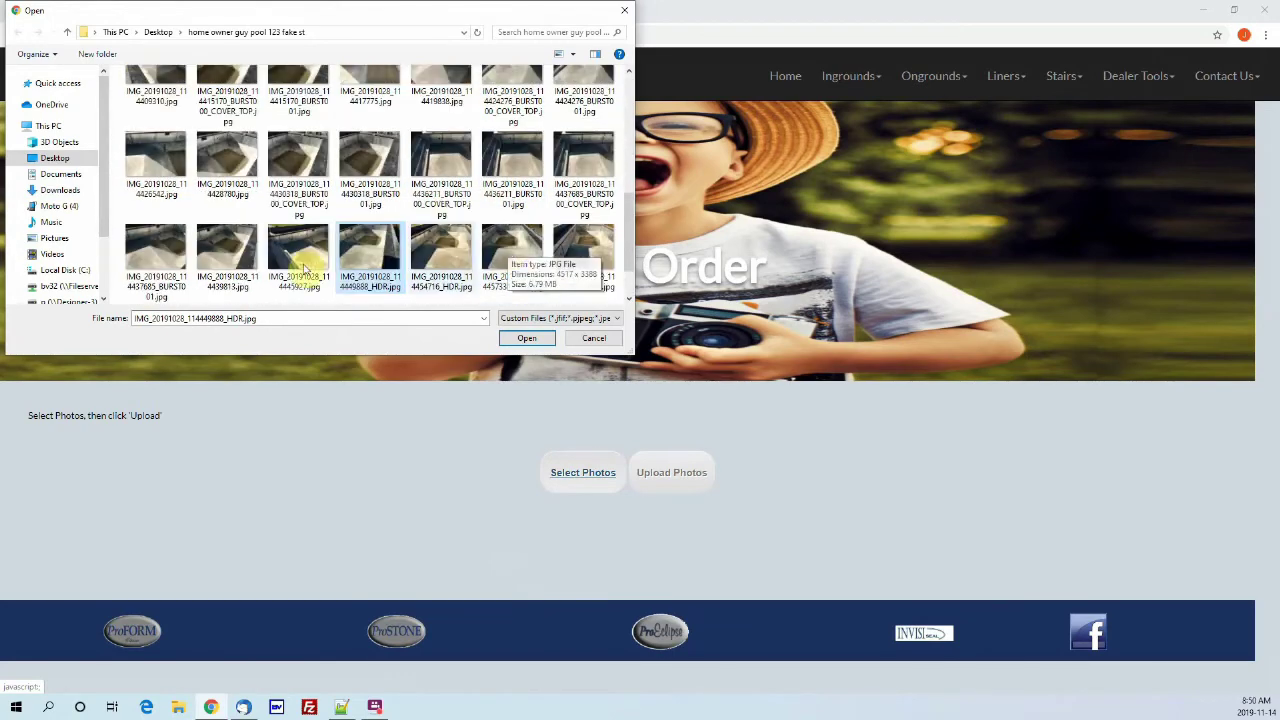
left_click(430, 200)
left_click(512, 190, "shift")
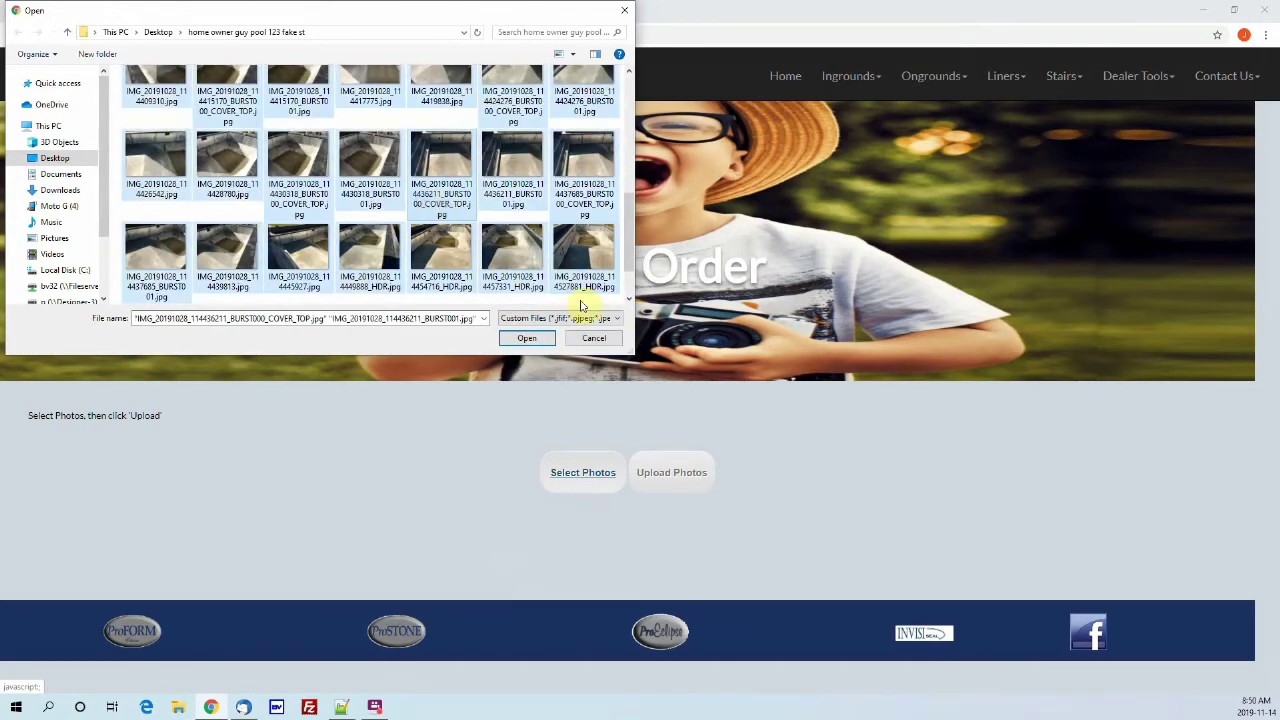
left_click(536, 342)
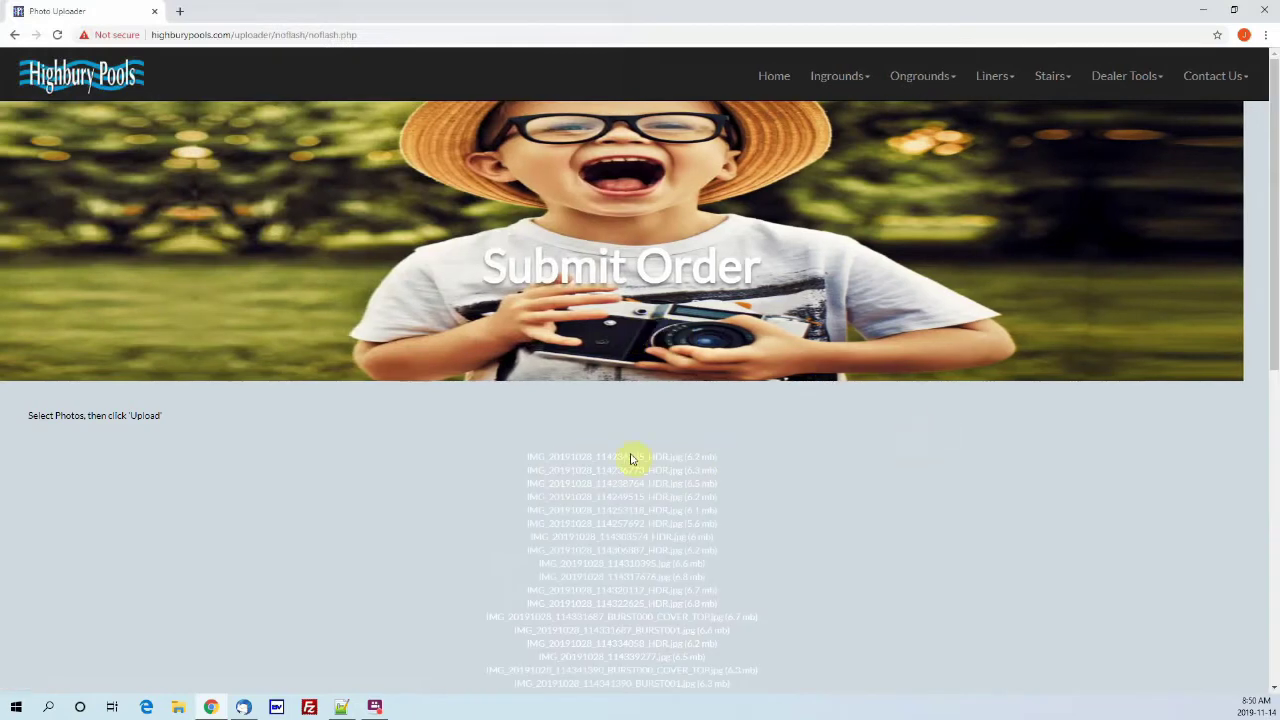
Step: Review the listed photos and start uploading them
scroll(632, 457, "down", 2)
scroll(617, 269, "down", 5)
scroll(741, 495, "up", 2)
scroll(735, 470, "up", 4)
scroll(731, 417, "down", 5)
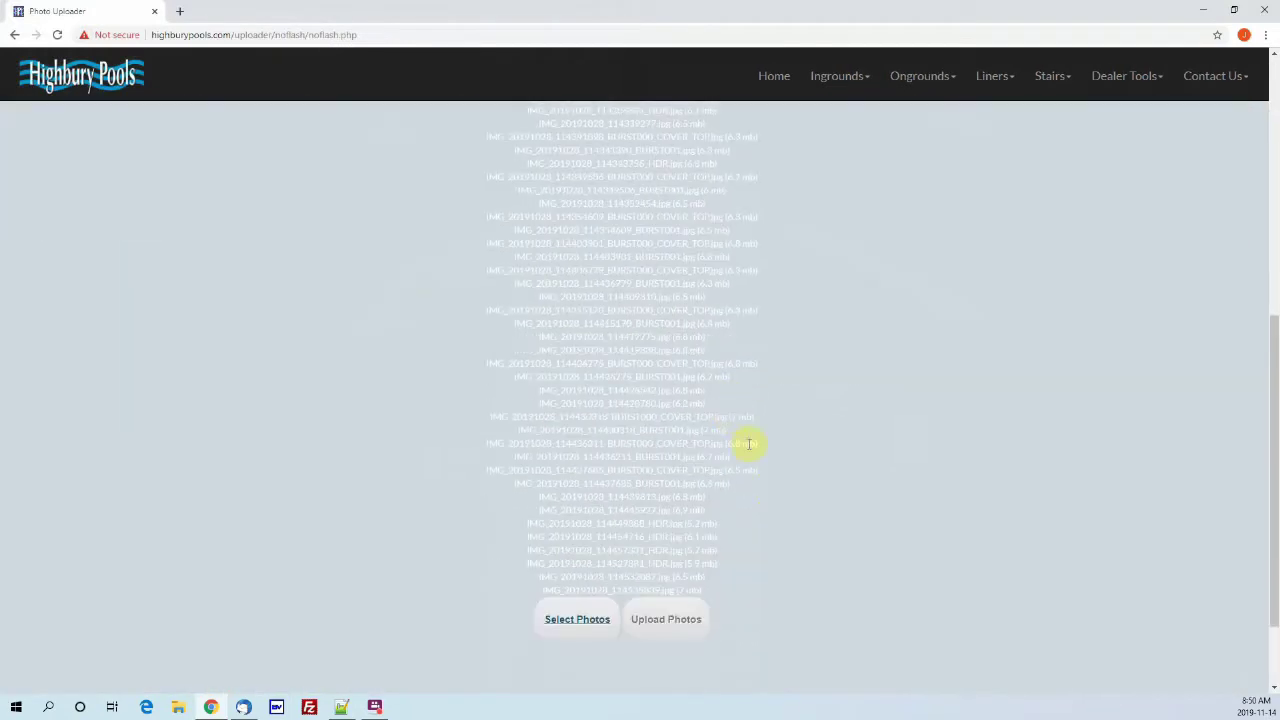
left_click(676, 631)
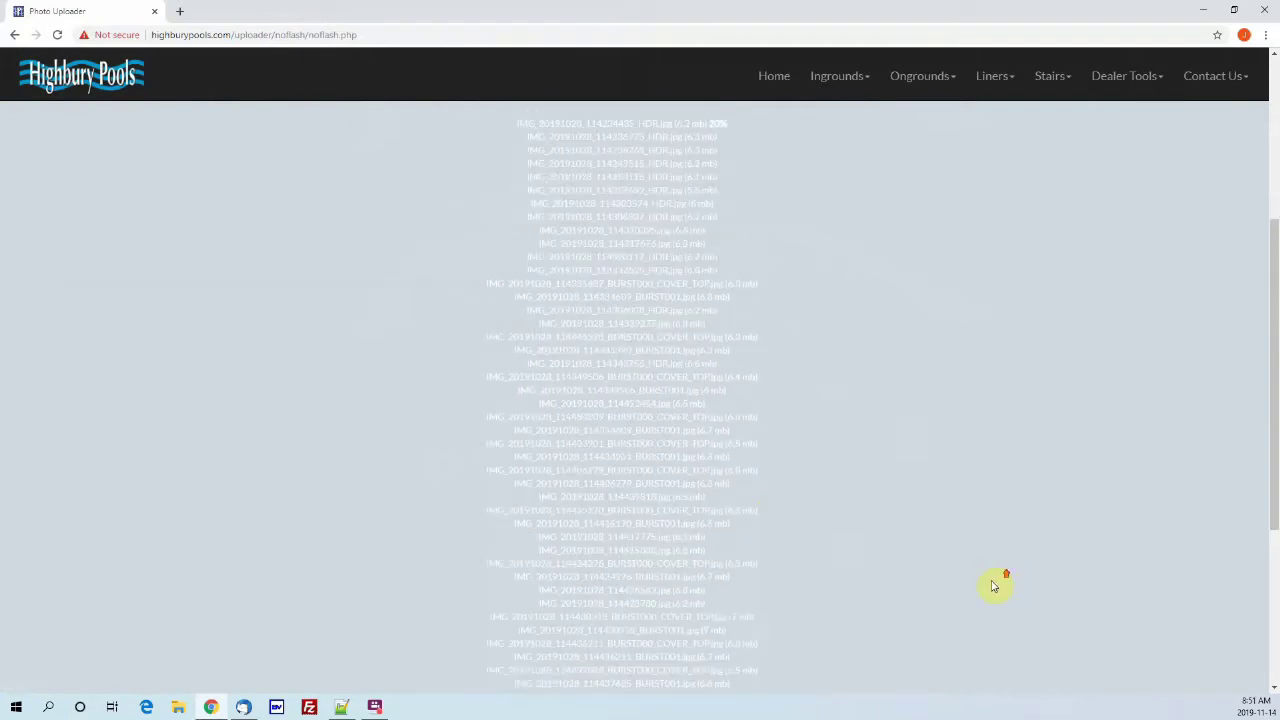
Step: Monitor the upload until the first files reach 100%, then minimize the browser
scroll(803, 387, "up", 4)
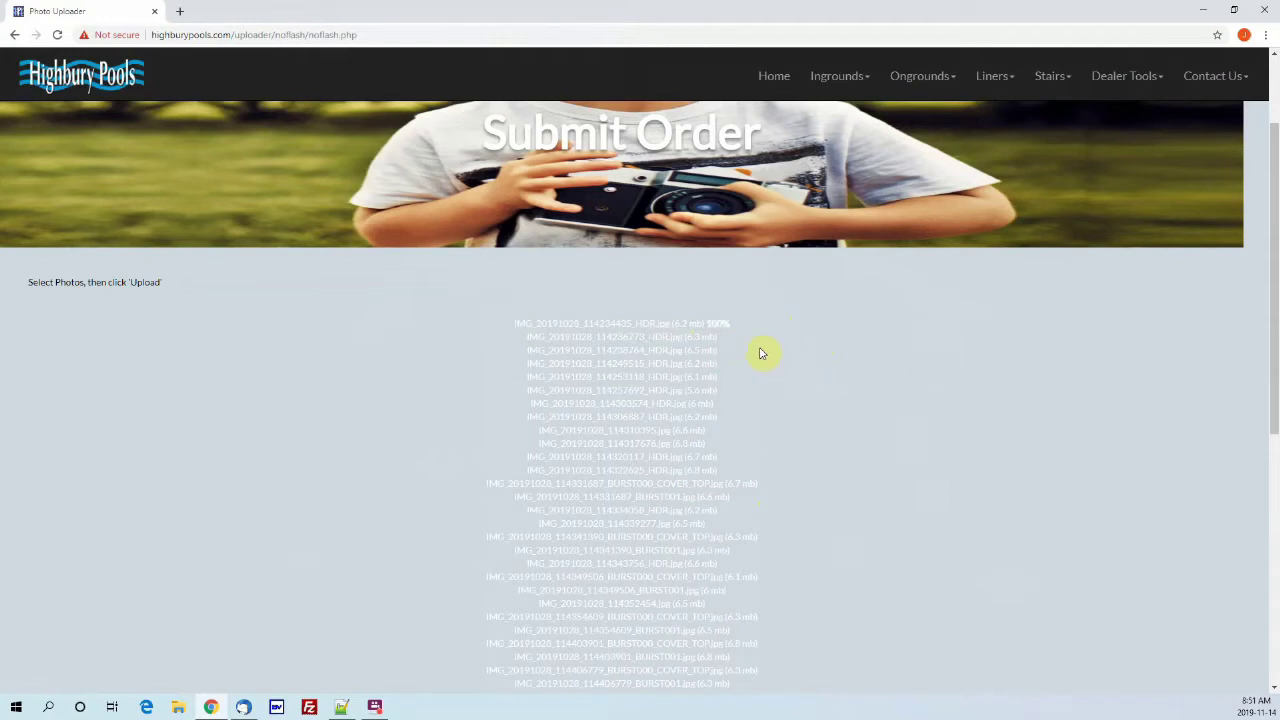
scroll(760, 355, "down", 2)
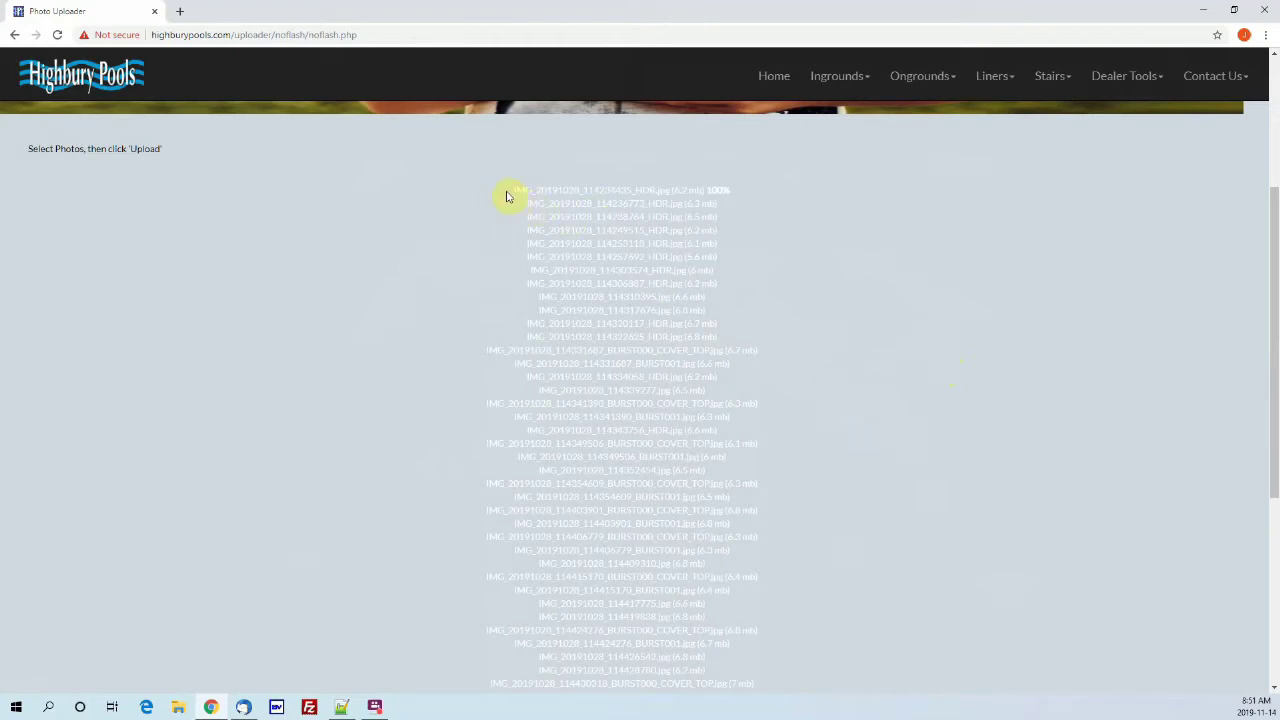
left_click_drag(693, 185, 780, 194)
left_click(682, 189)
left_click_drag(516, 189, 769, 194)
left_click(776, 194)
scroll(829, 229, "down", 1)
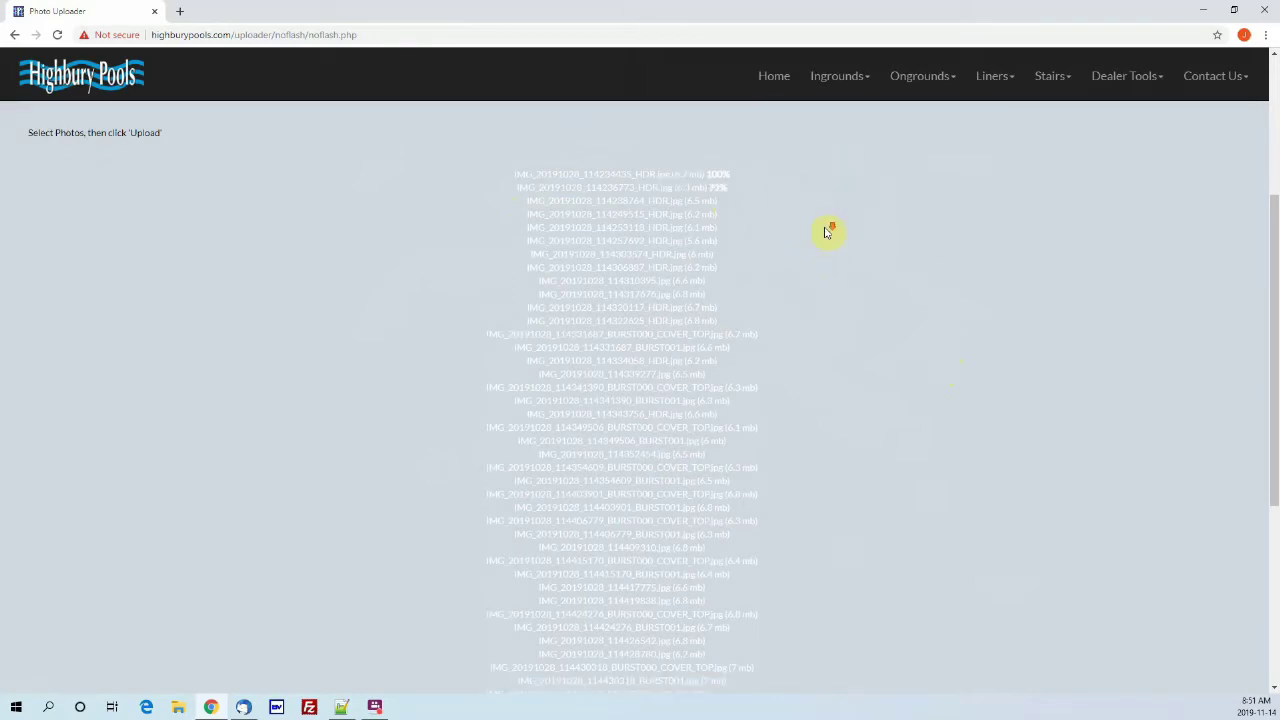
scroll(471, 200, "up", 3)
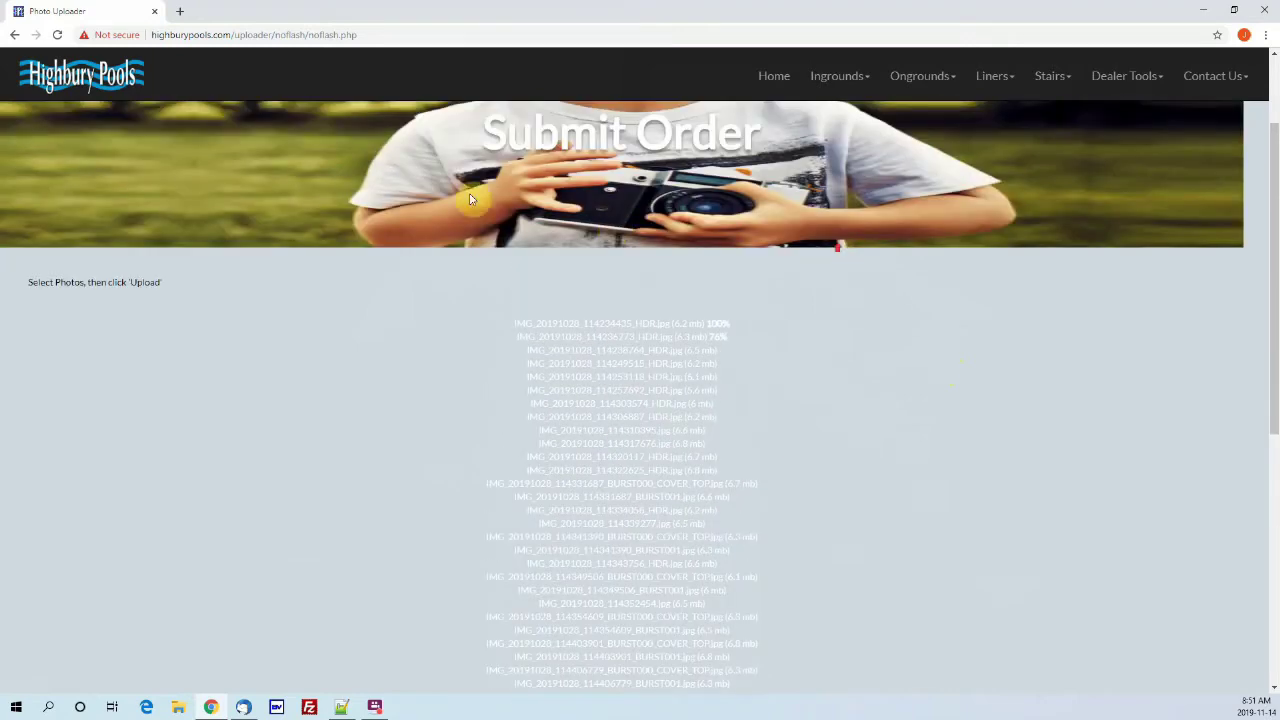
scroll(680, 337, "down", 3)
scroll(678, 318, "up", 3)
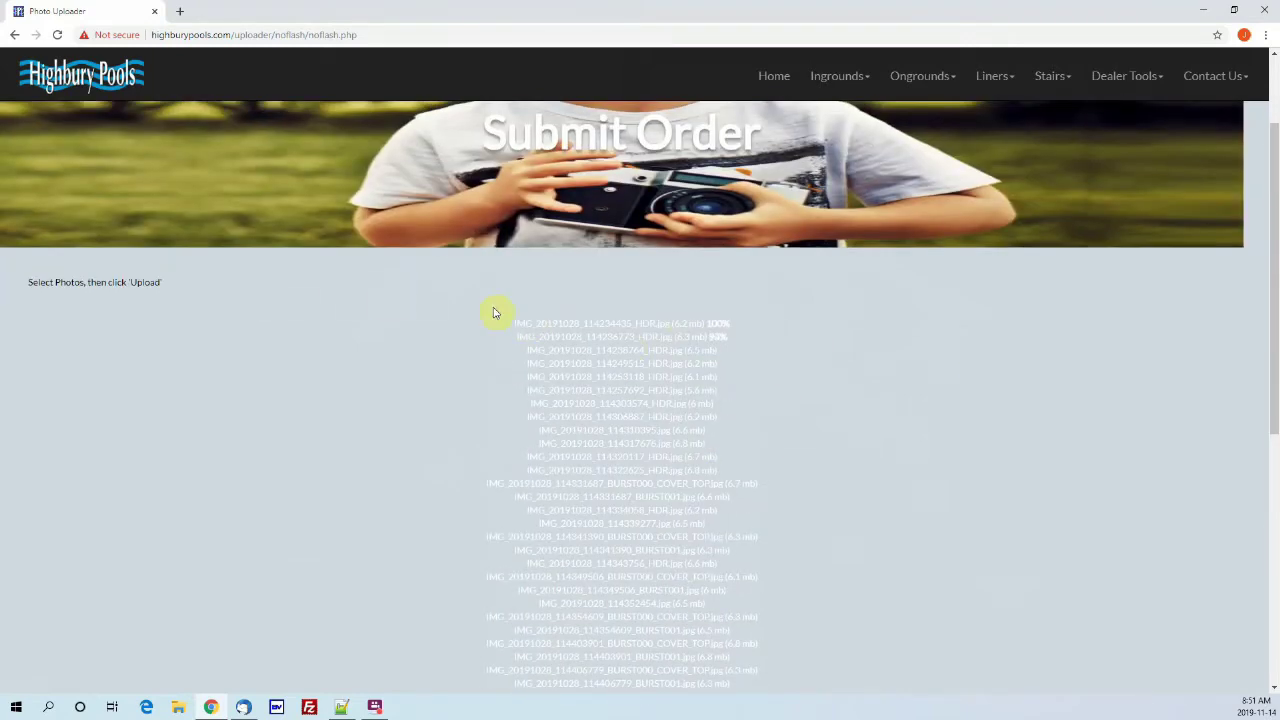
scroll(489, 313, "down", 3)
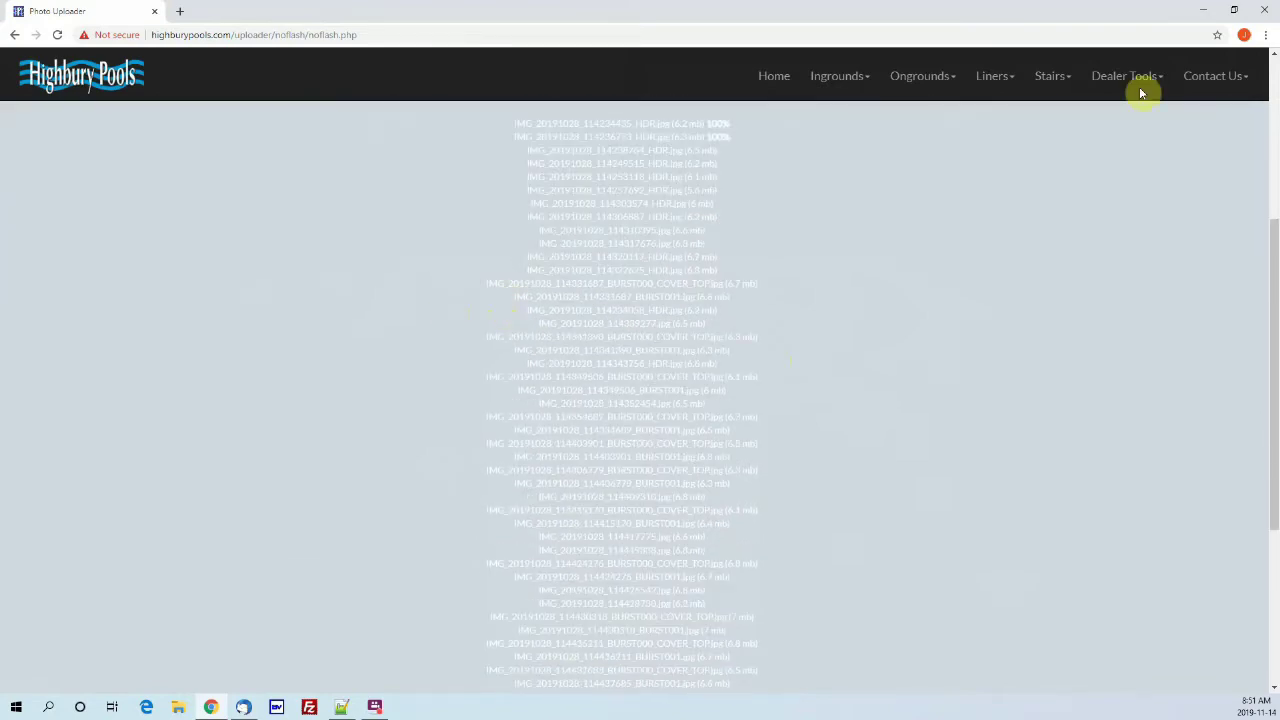
left_click(1203, 9)
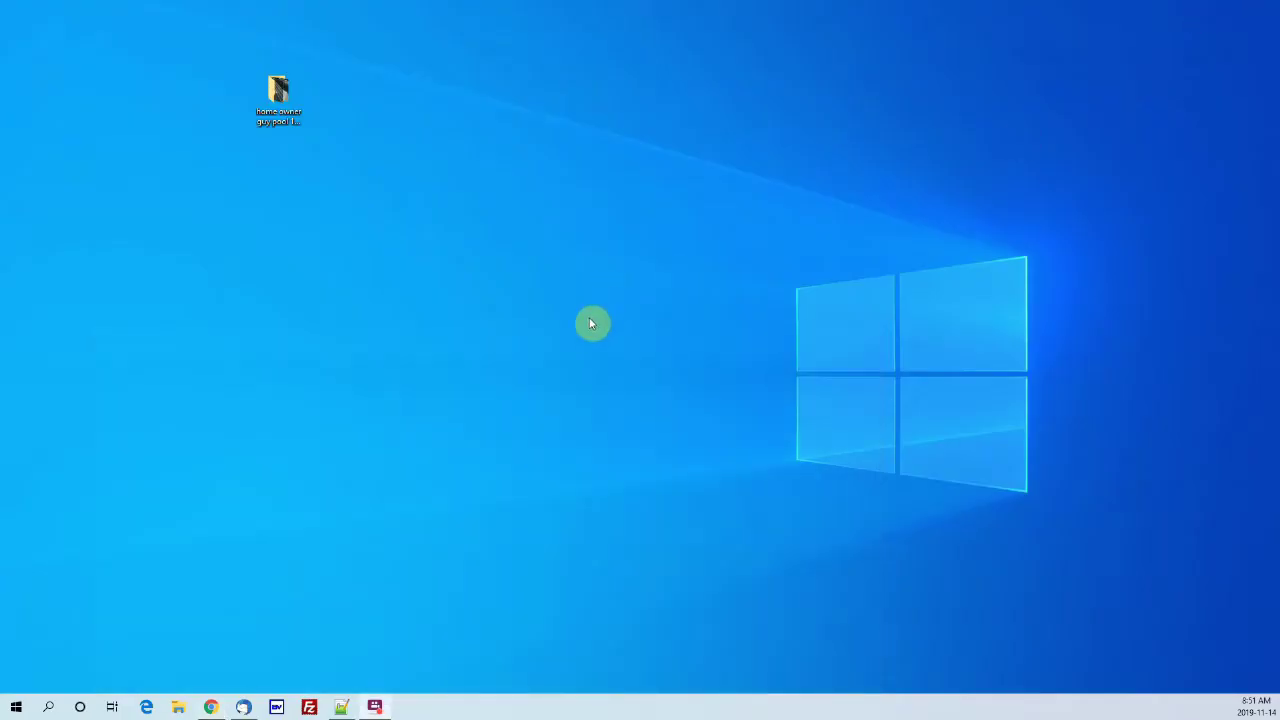
Step: Launch a new Chrome window from the taskbar icon and maximize it
right_click(210, 706)
left_click(479, 654)
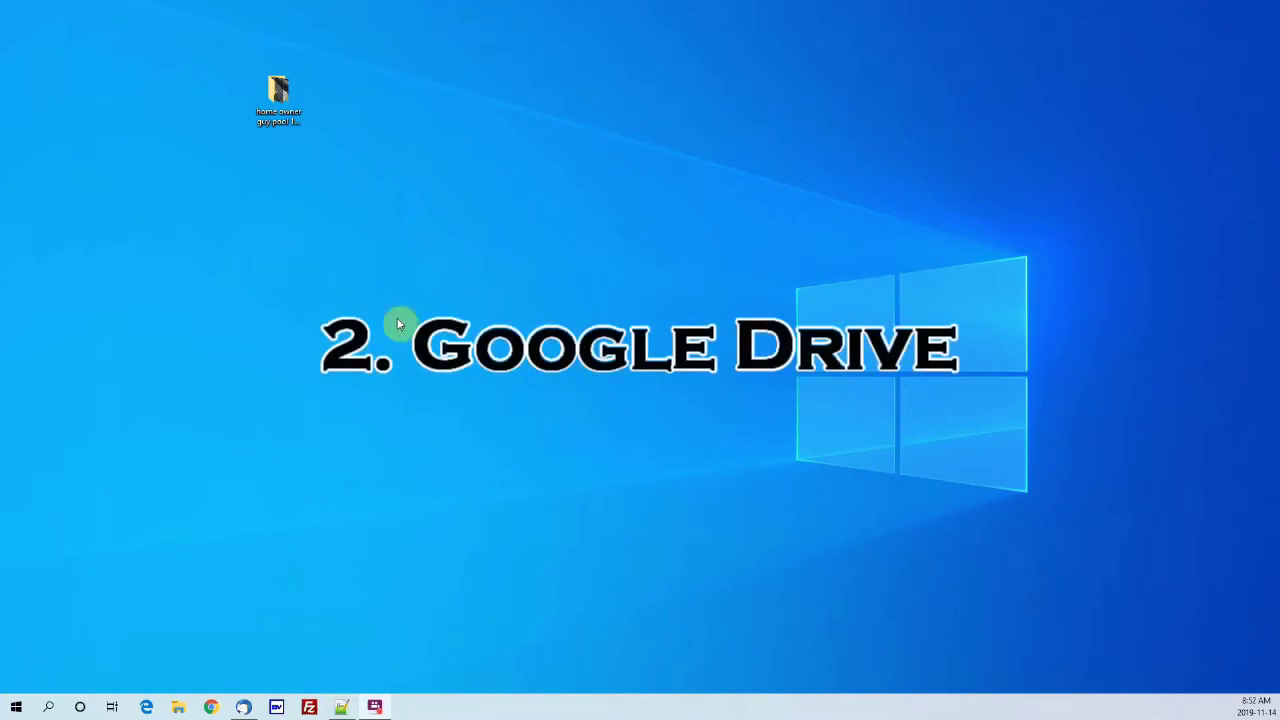
left_click(209, 709)
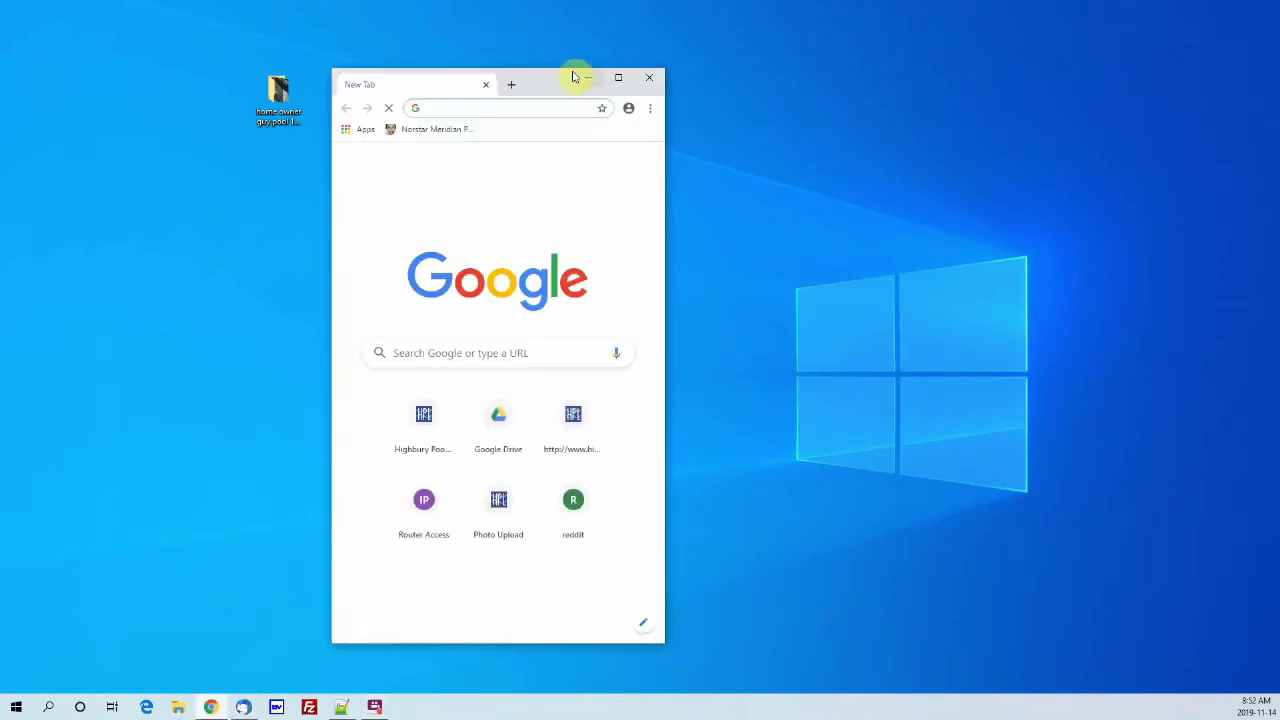
double_click(561, 82)
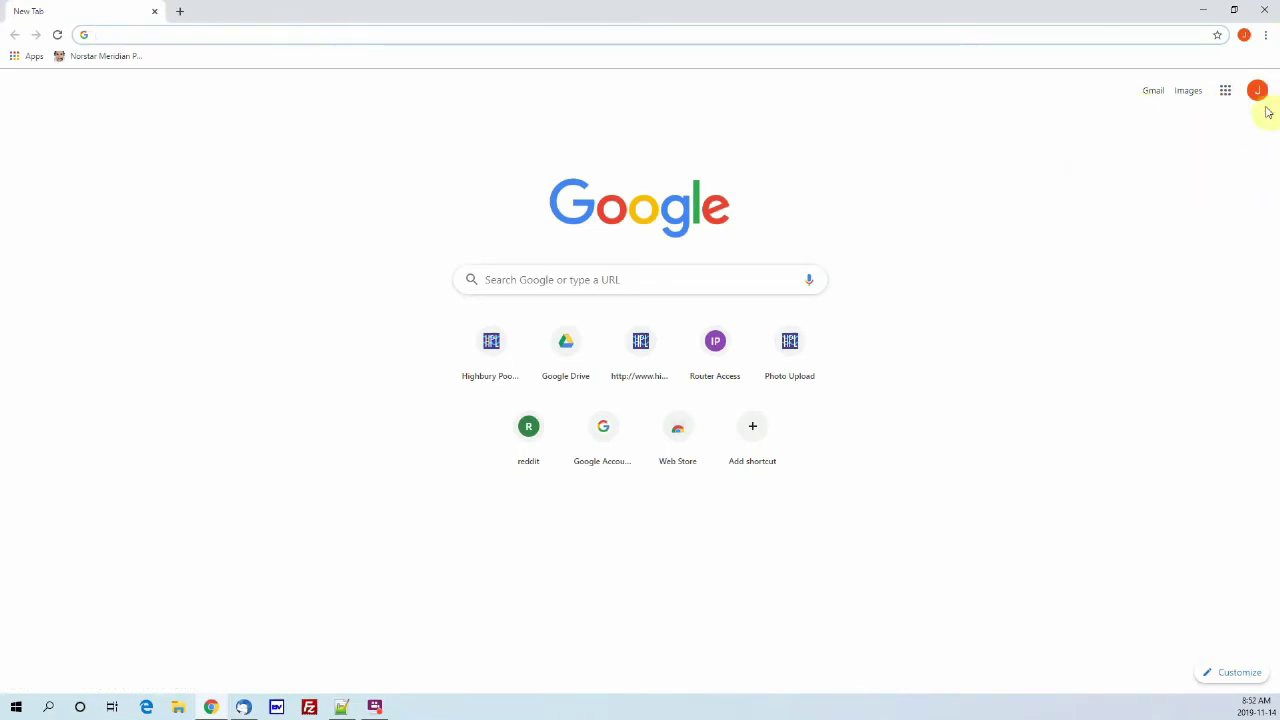
Step: Go to Google Drive through the Google apps grid
left_click(1226, 93)
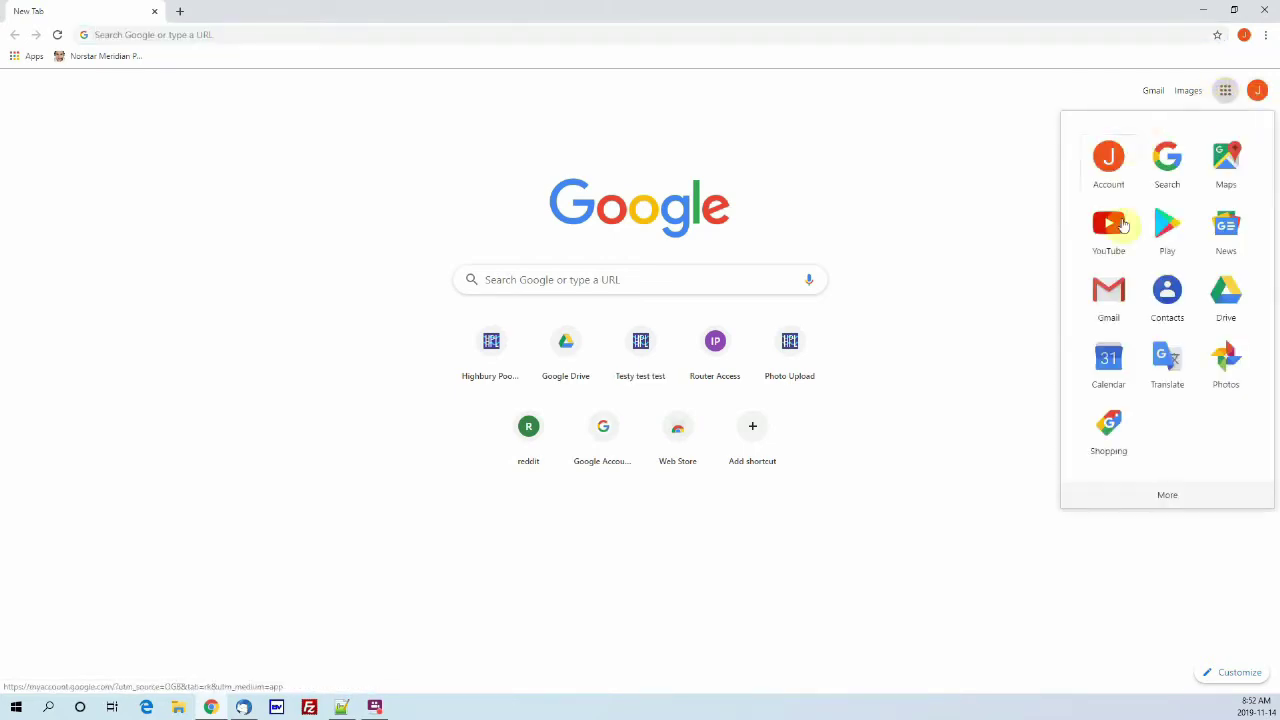
left_click(1225, 295)
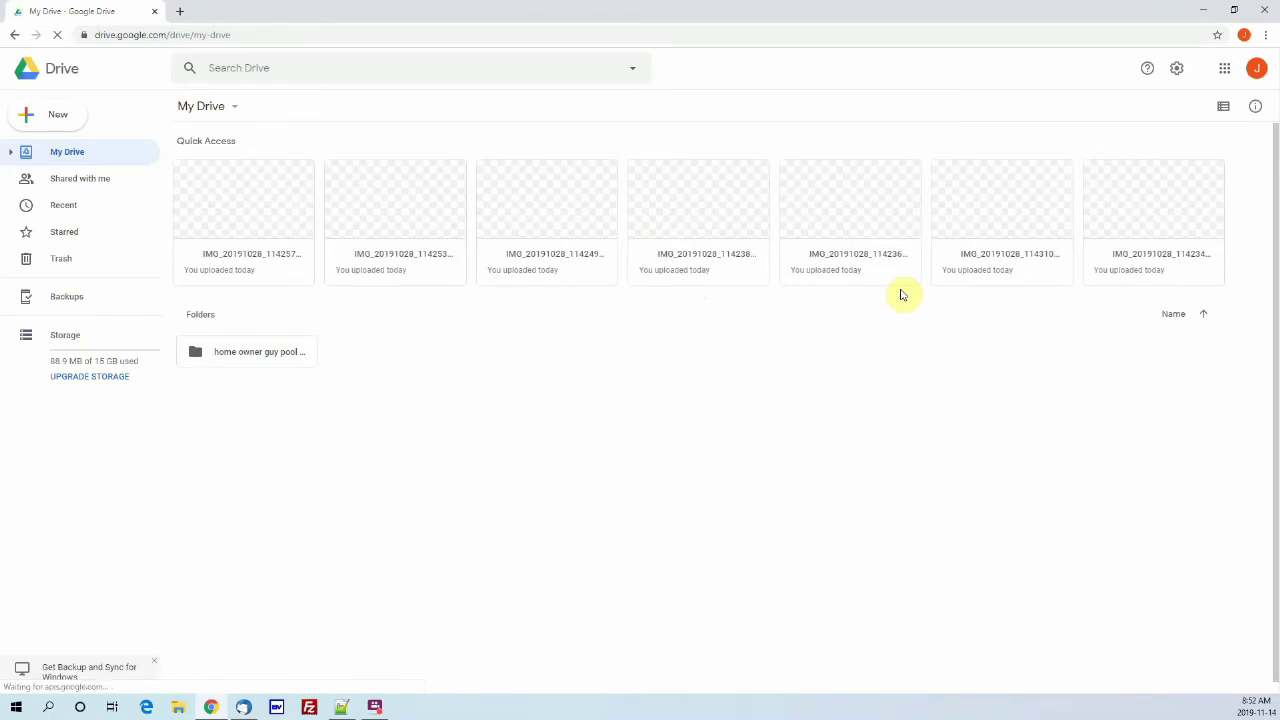
Step: Remove the old pool photo folder from My Drive
scroll(467, 329, "down", 1)
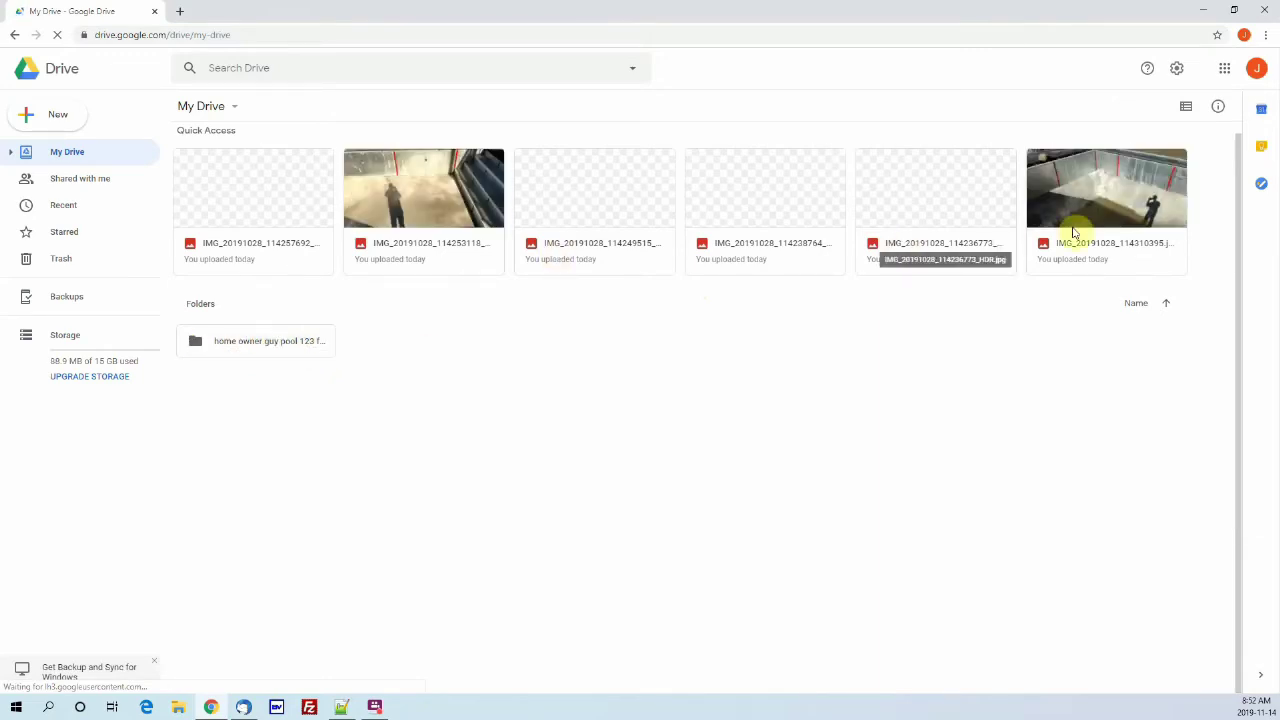
left_click(265, 348)
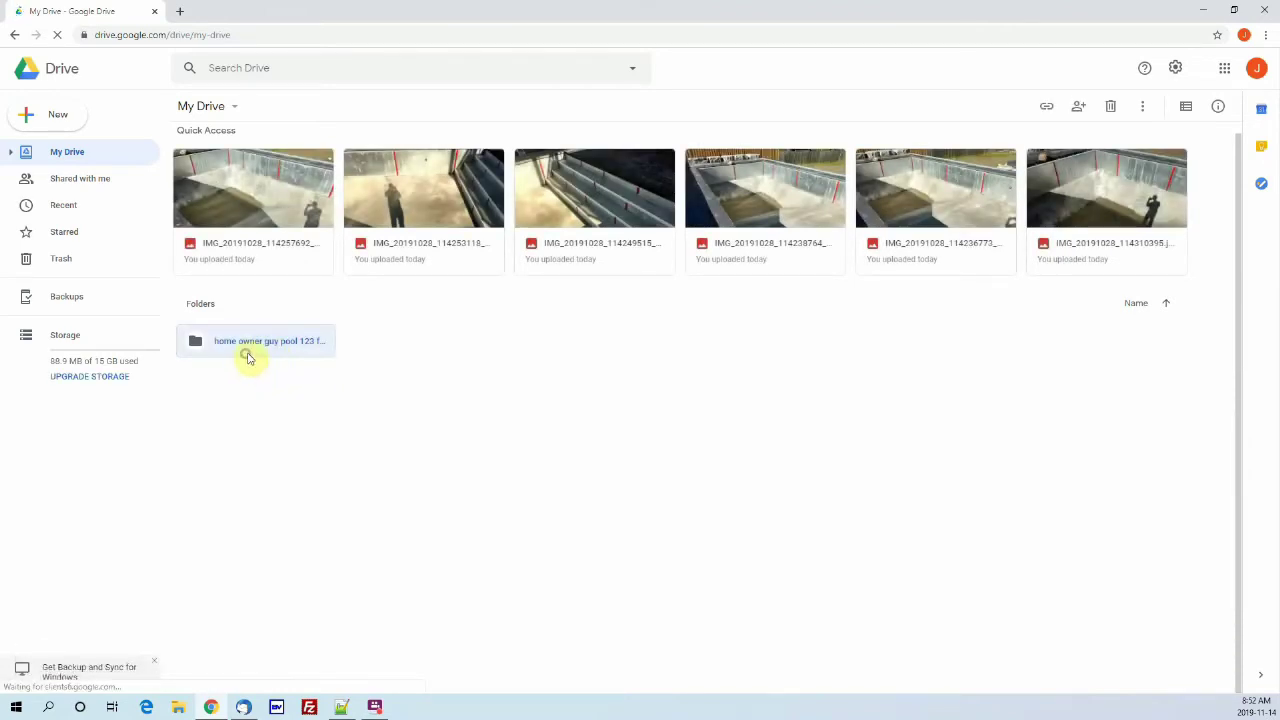
right_click(248, 354)
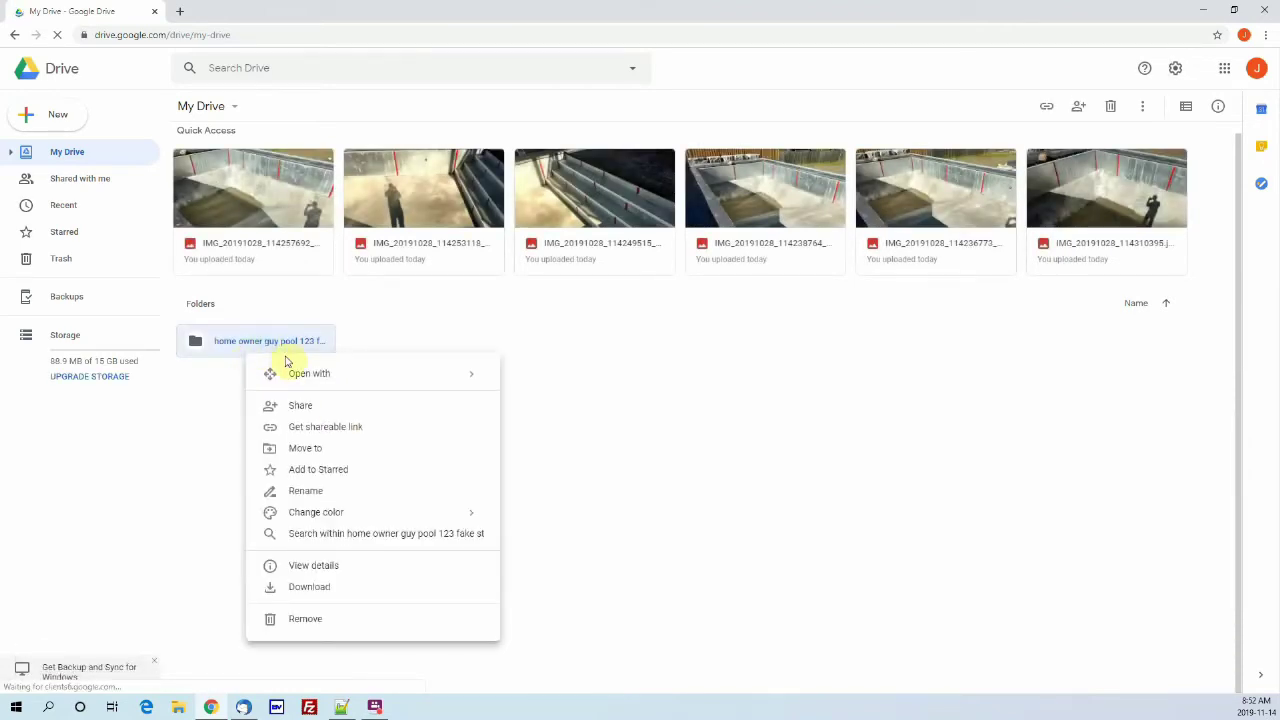
left_click(312, 618)
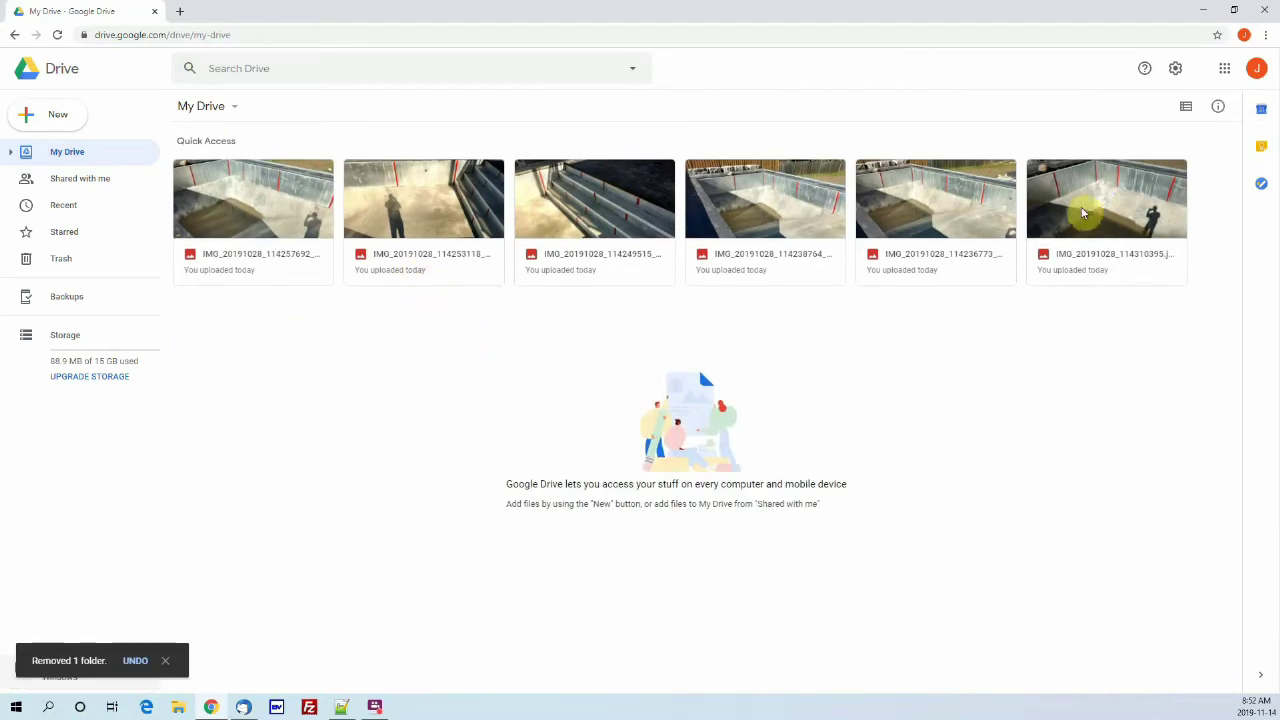
Step: Upload the 51-file pool photo folder from the Desktop to My Drive
right_click(367, 371)
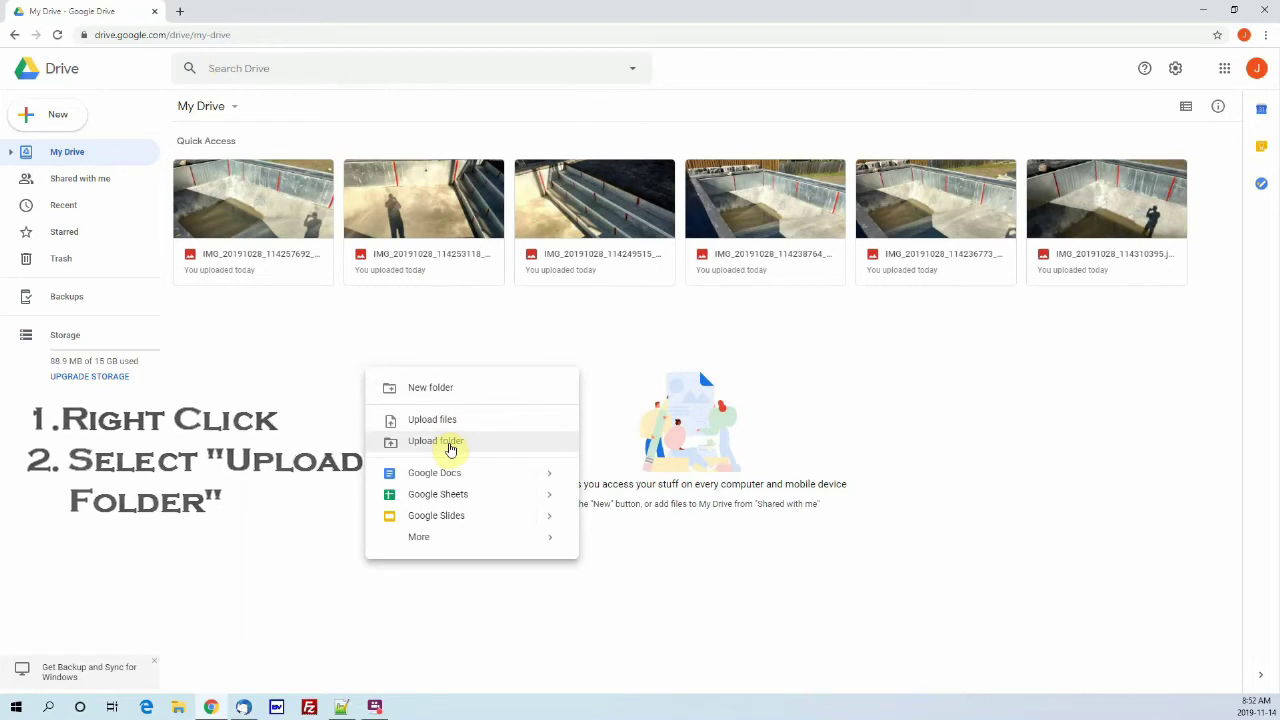
left_click(448, 449)
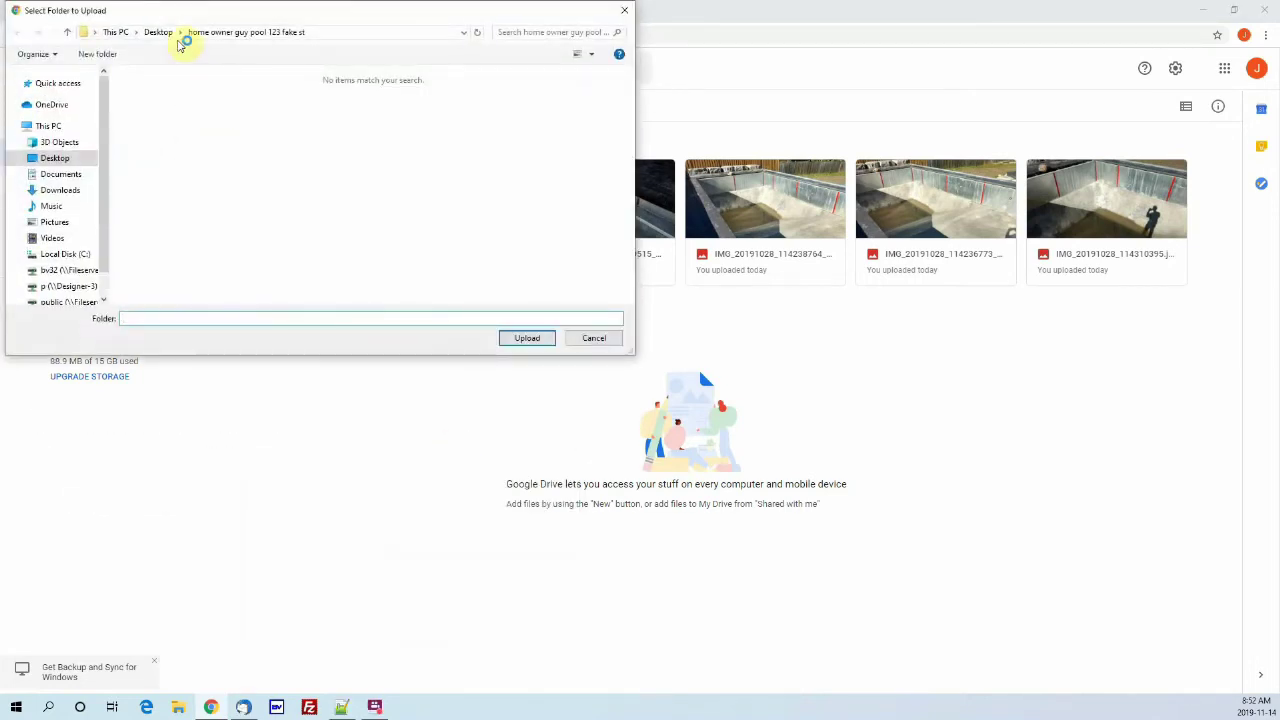
left_click(160, 34)
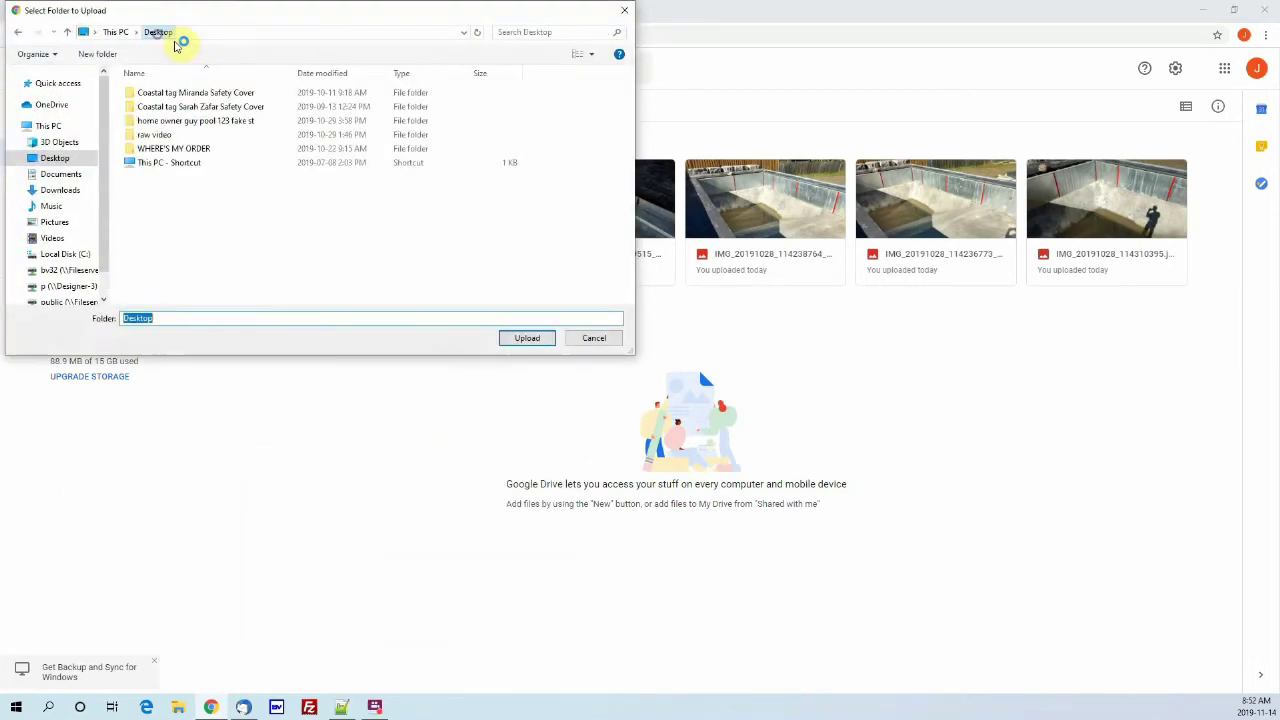
left_click(200, 121)
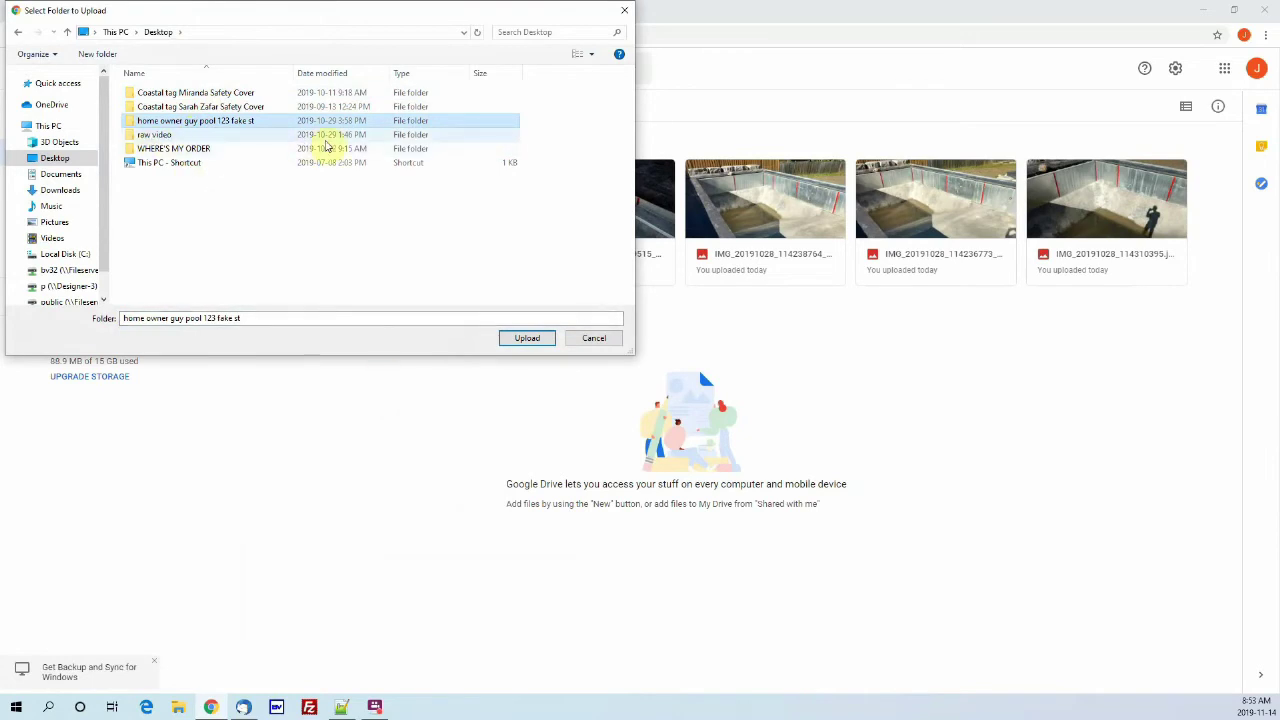
left_click(525, 338)
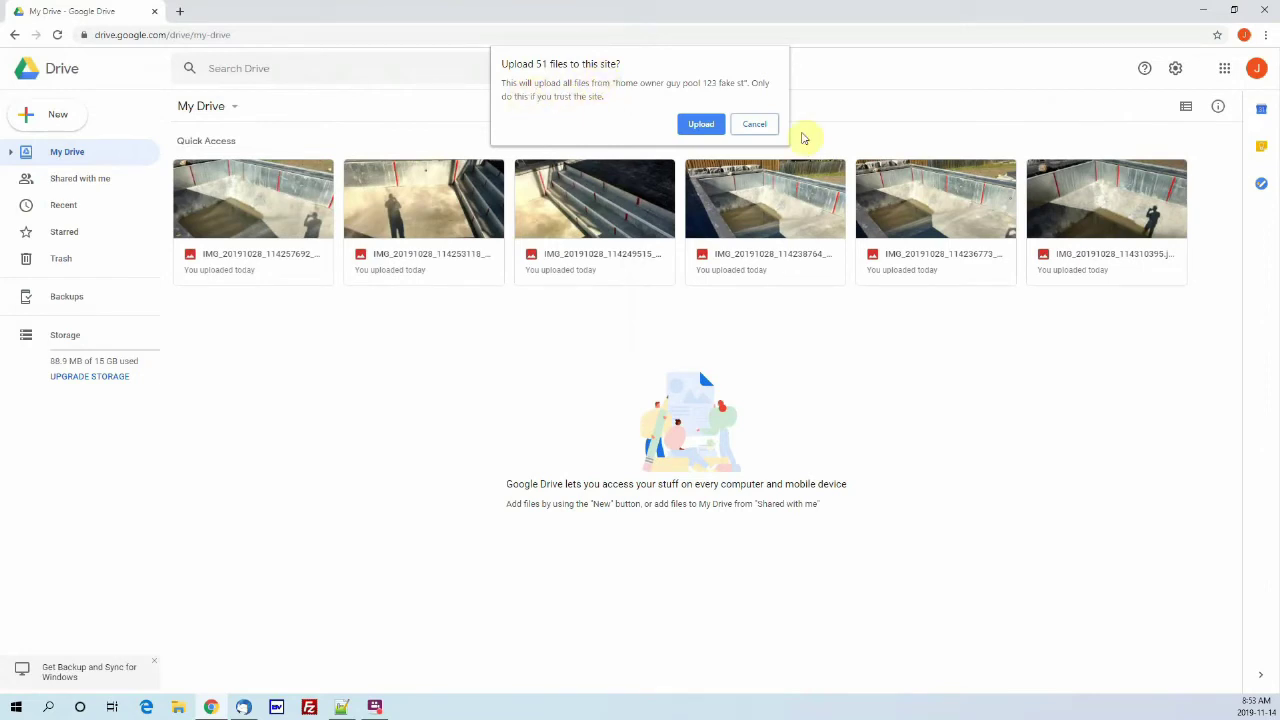
left_click(701, 124)
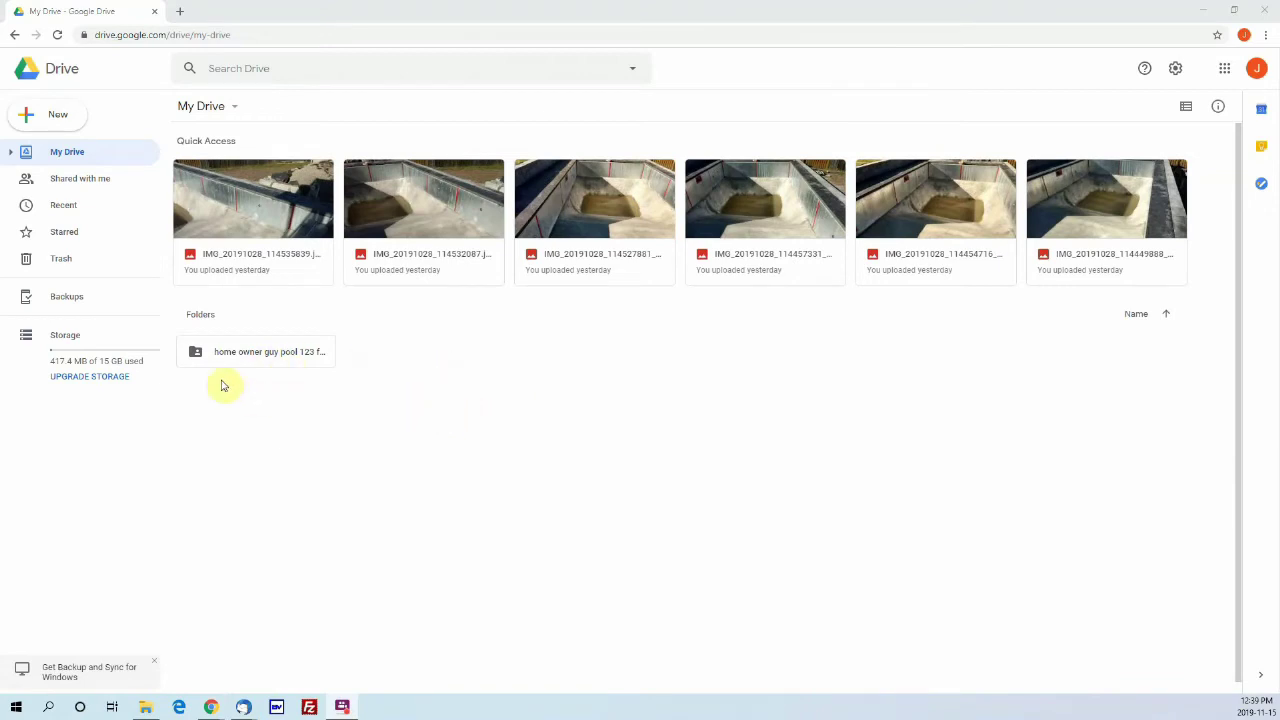
Step: Turn on view link sharing for the pool photo folder in Drive and copy its link
right_click(265, 353)
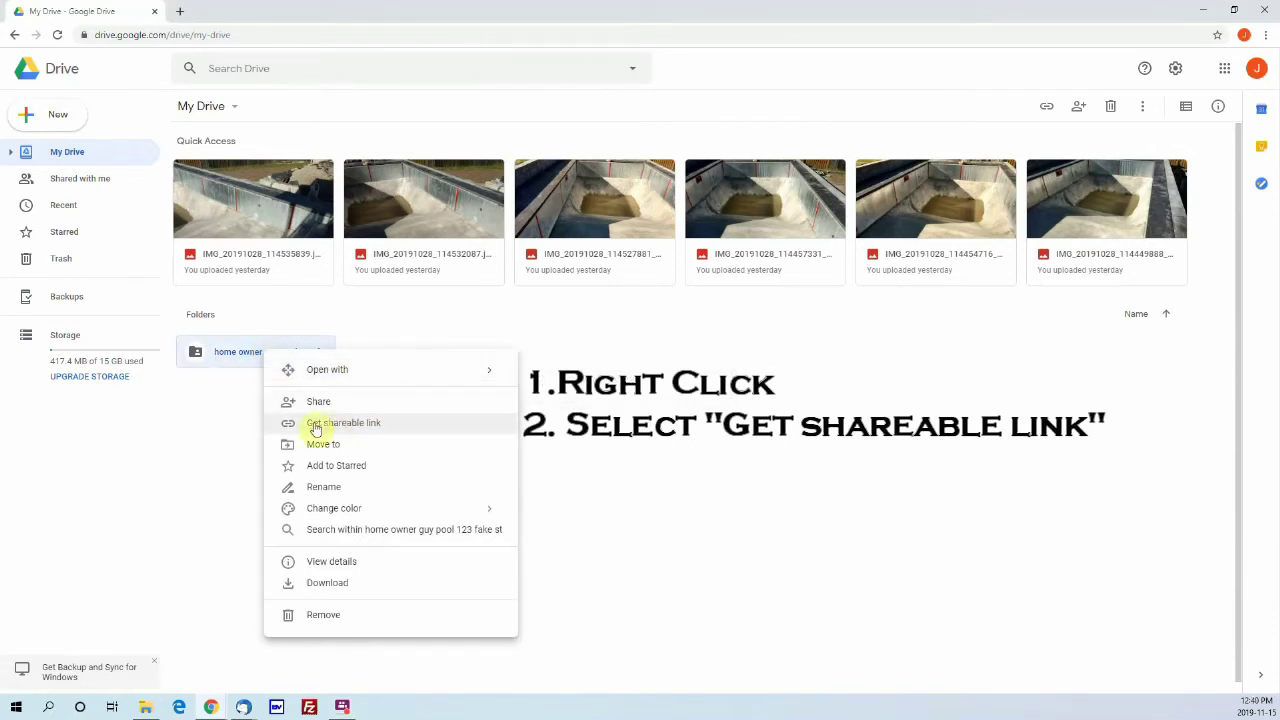
left_click(380, 424)
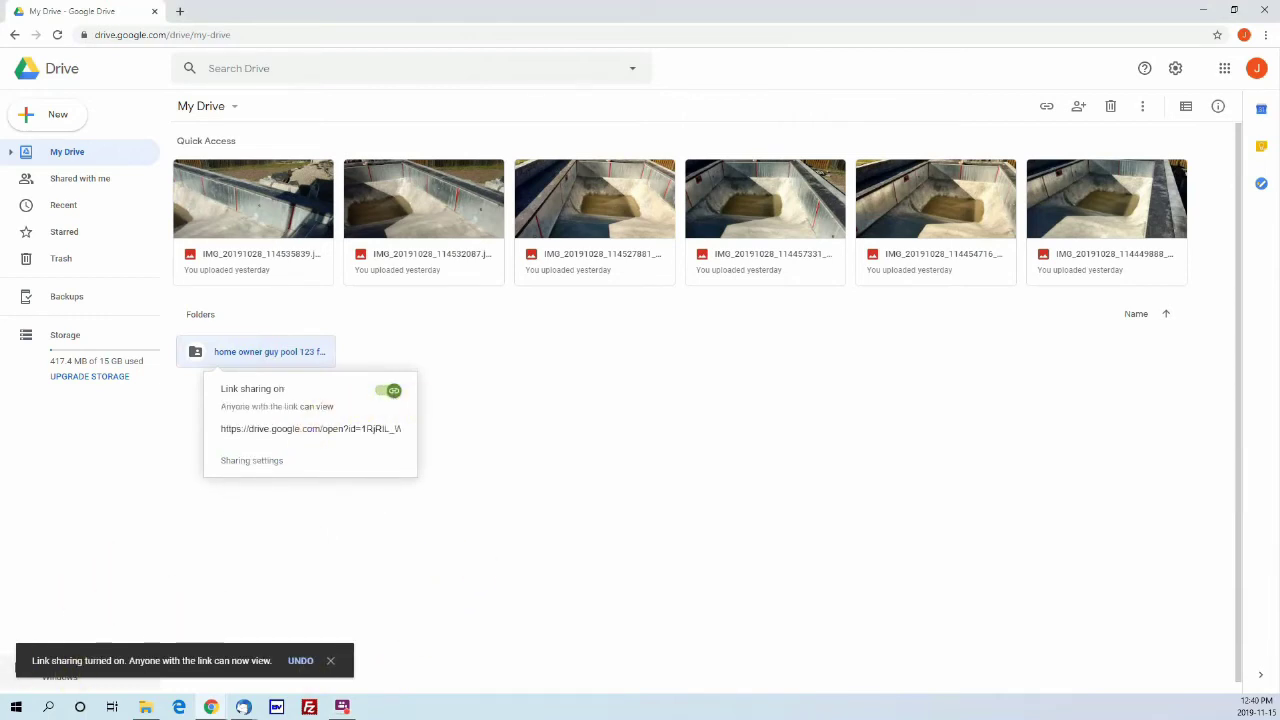
key("Escape")
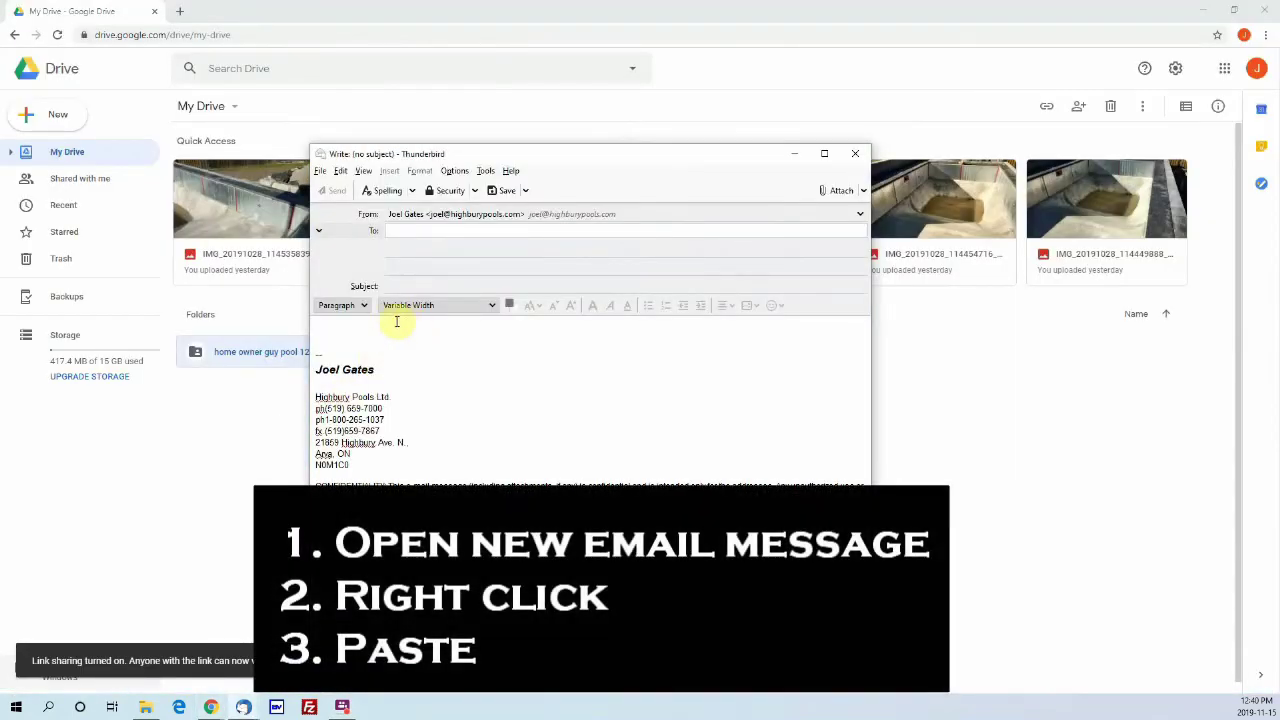
left_click(381, 328)
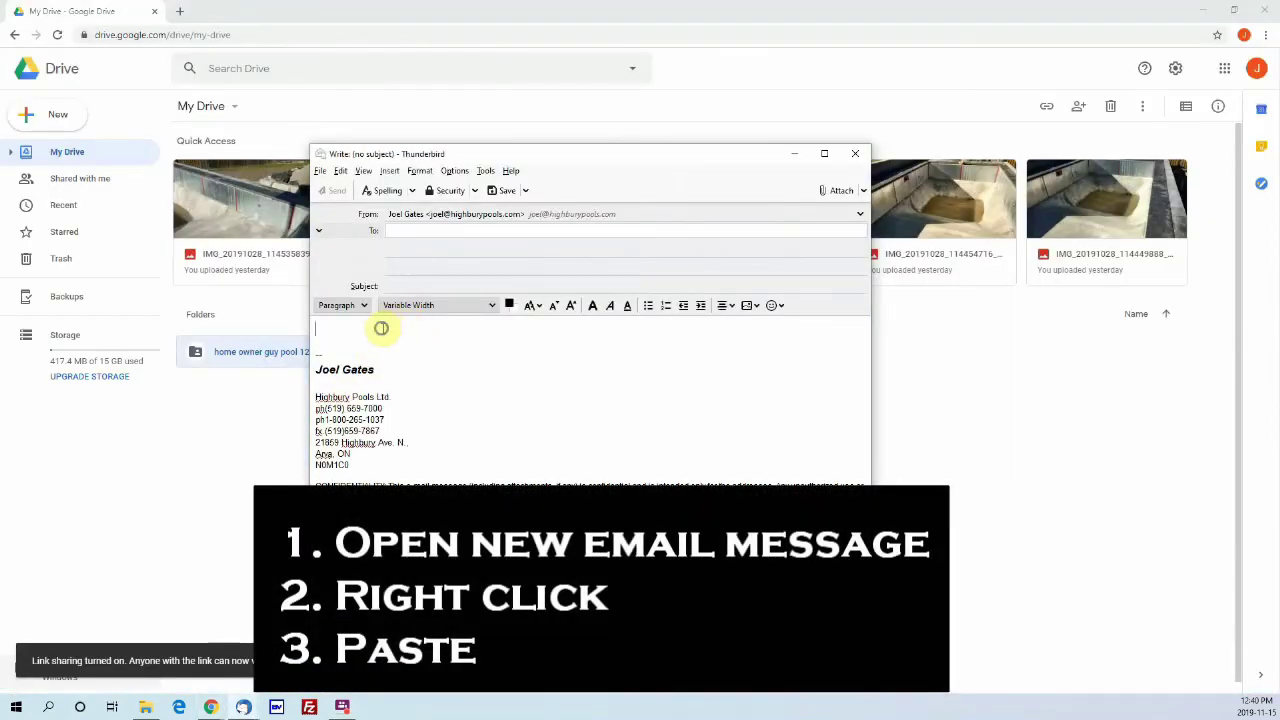
Step: Paste the Google Drive share link into the email body and add a line break after it
right_click(381, 328)
left_click(414, 371)
left_click(404, 346)
left_click(348, 343)
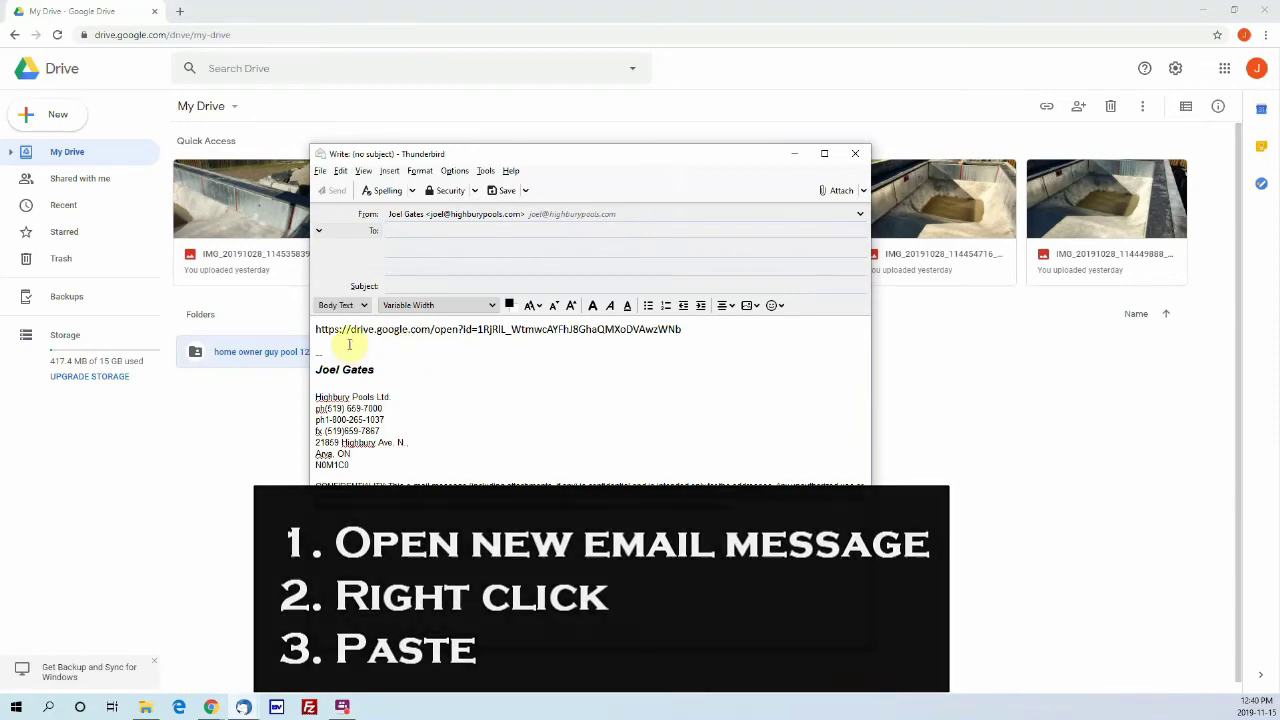
left_click(715, 331)
key("Return")
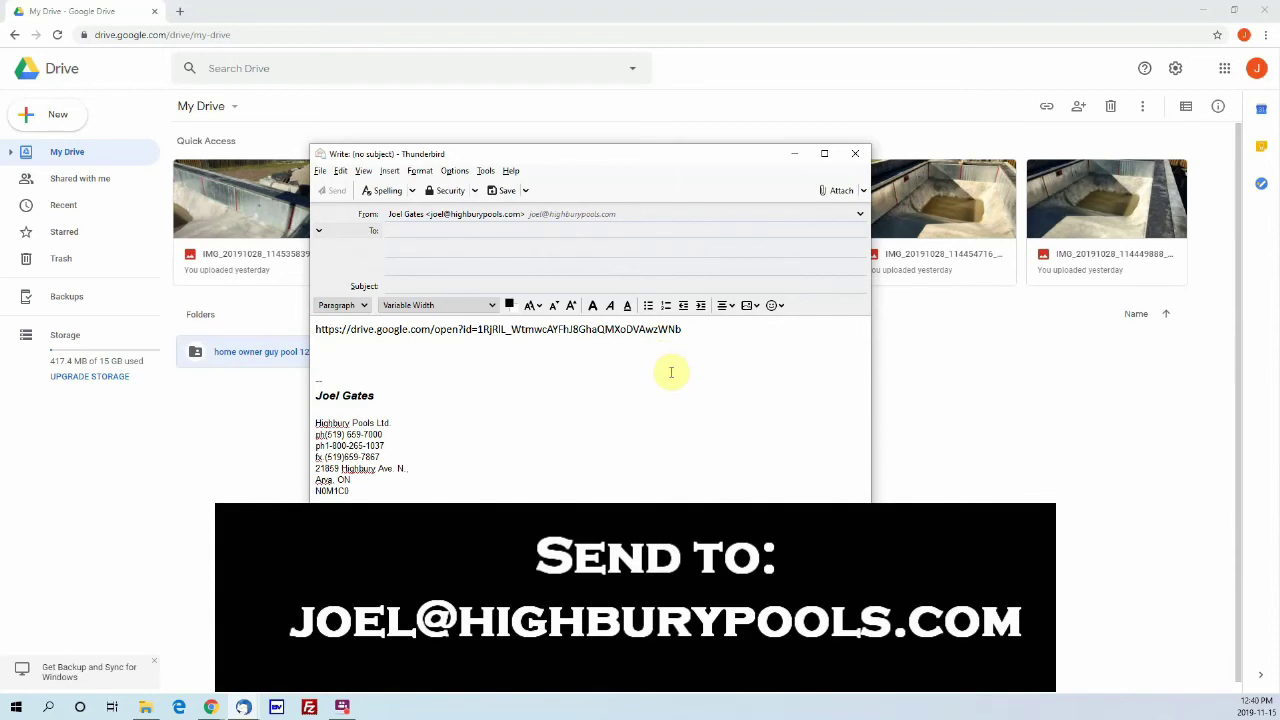
Step: Close the message, answering the save prompt, then close Chrome
left_click(857, 156)
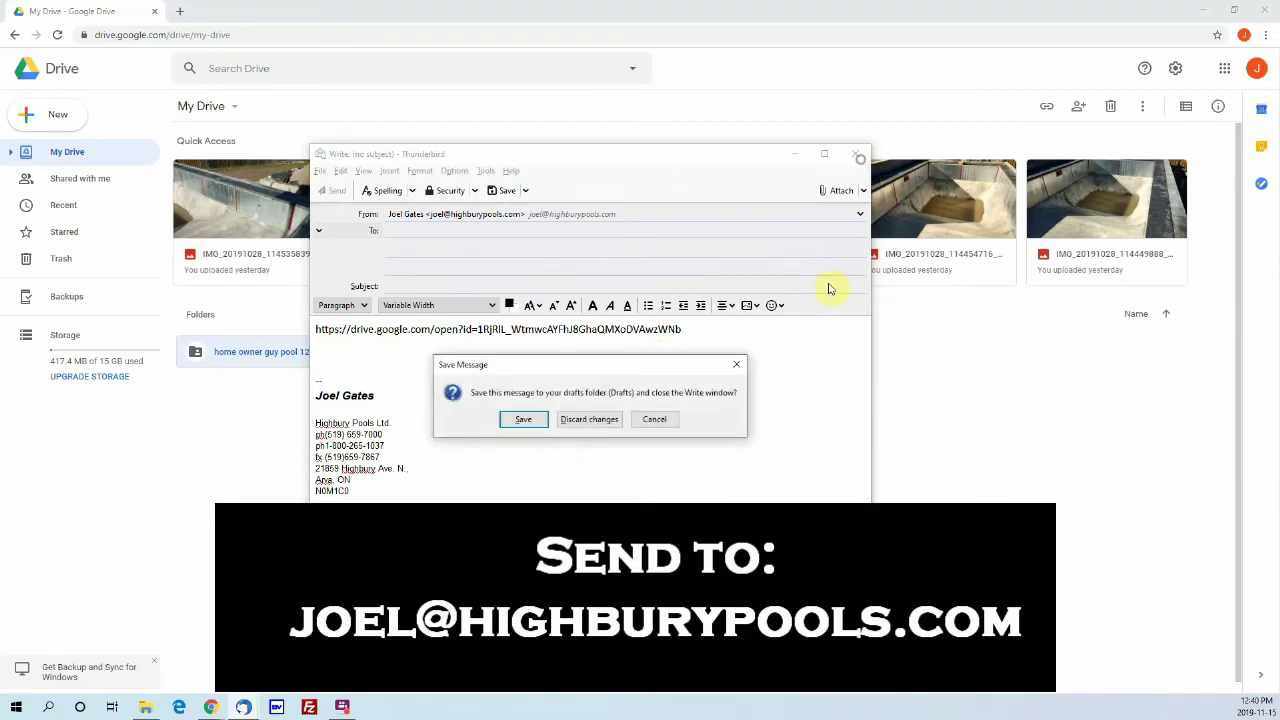
left_click(600, 420)
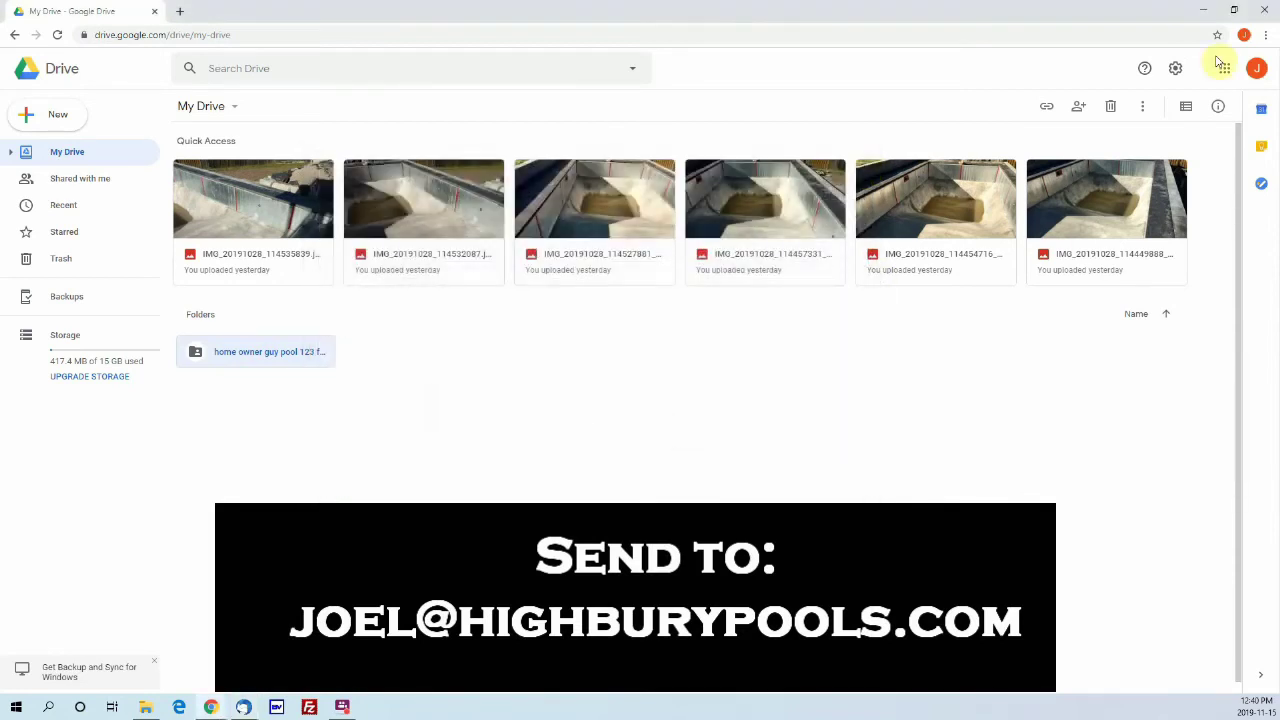
left_click(1265, 10)
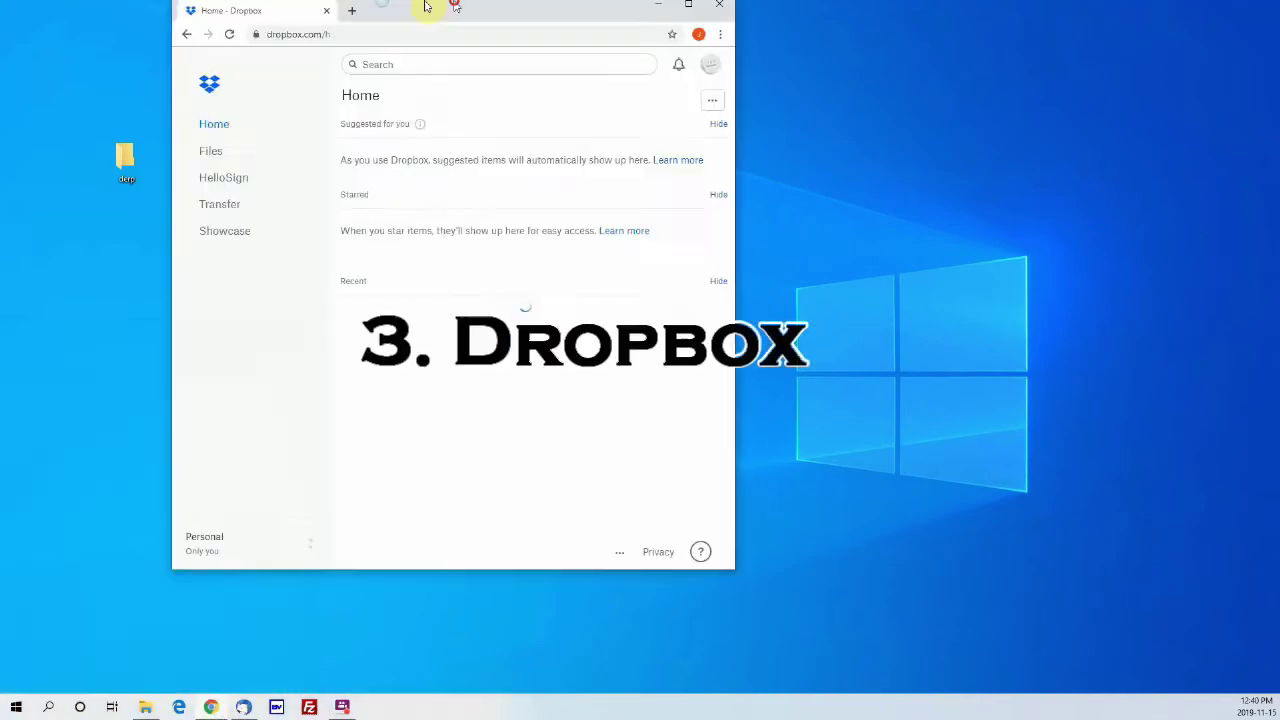
Step: Upload the Desktop folder 'home owner guy pool 123 fake st' and its 3 photos into the top-level Dropbox folder
double_click(428, 7)
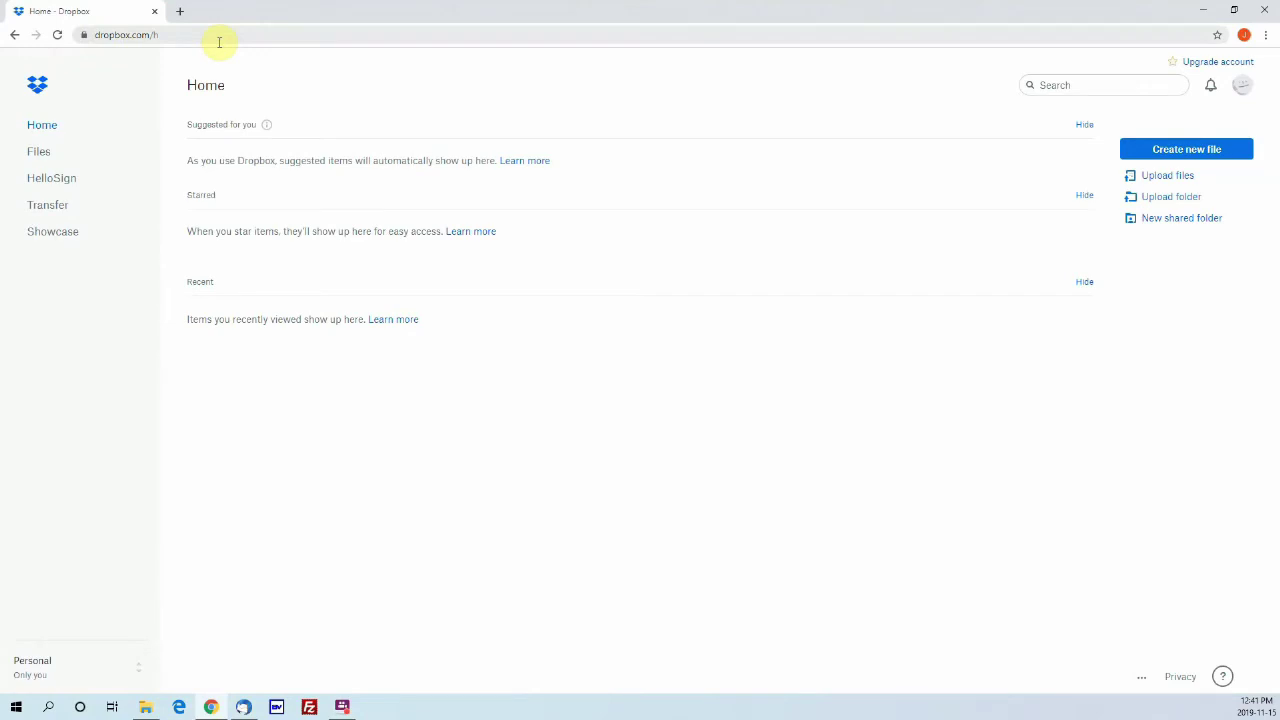
left_click(1175, 200)
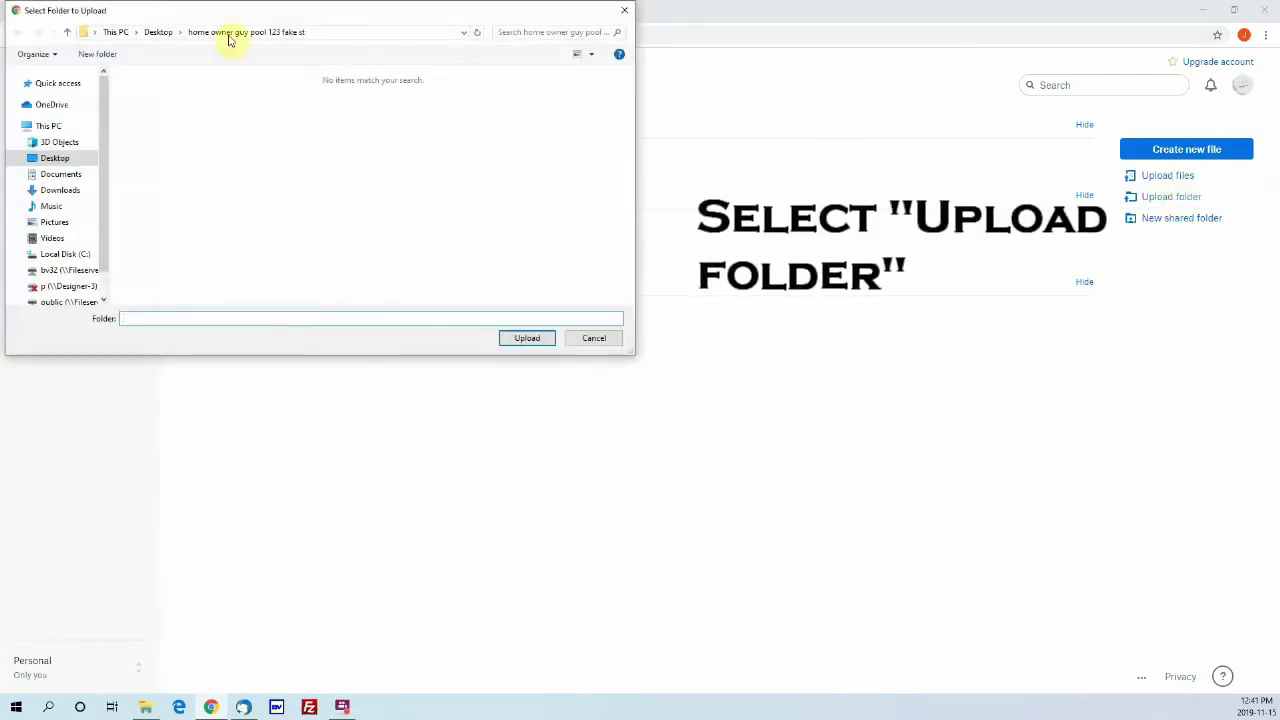
left_click(158, 32)
left_click(160, 134)
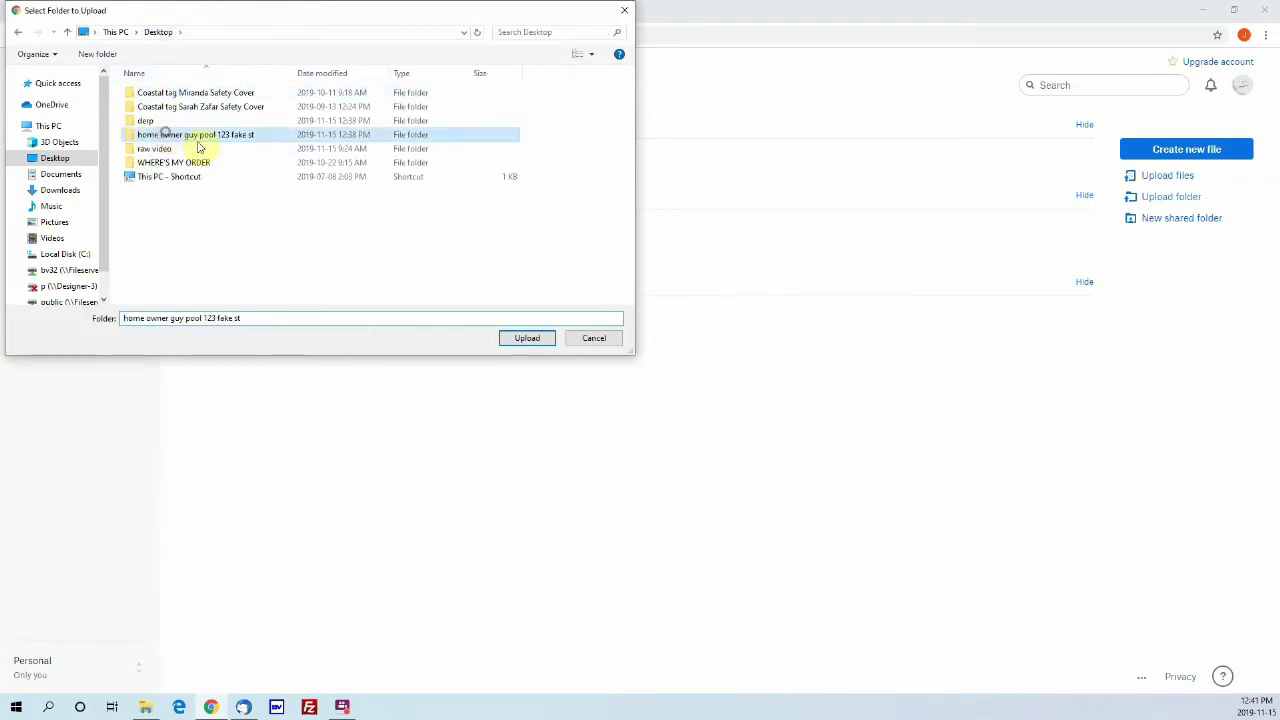
left_click(527, 339)
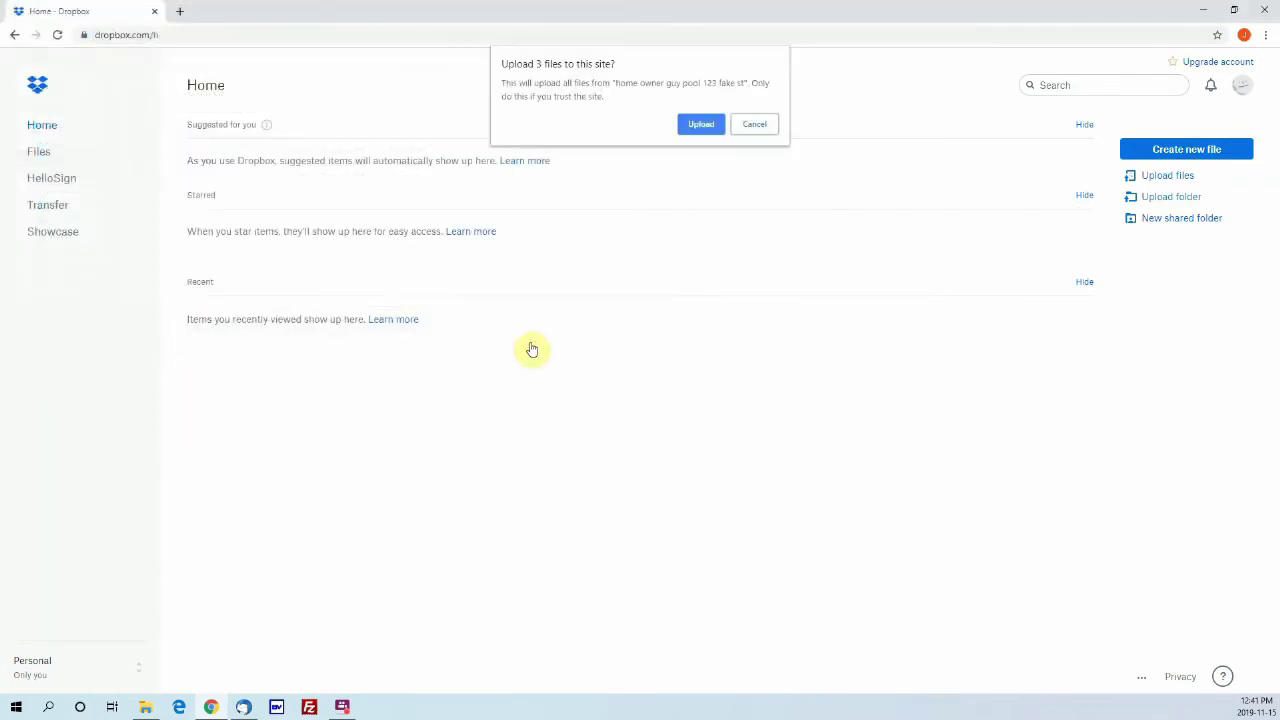
left_click(712, 124)
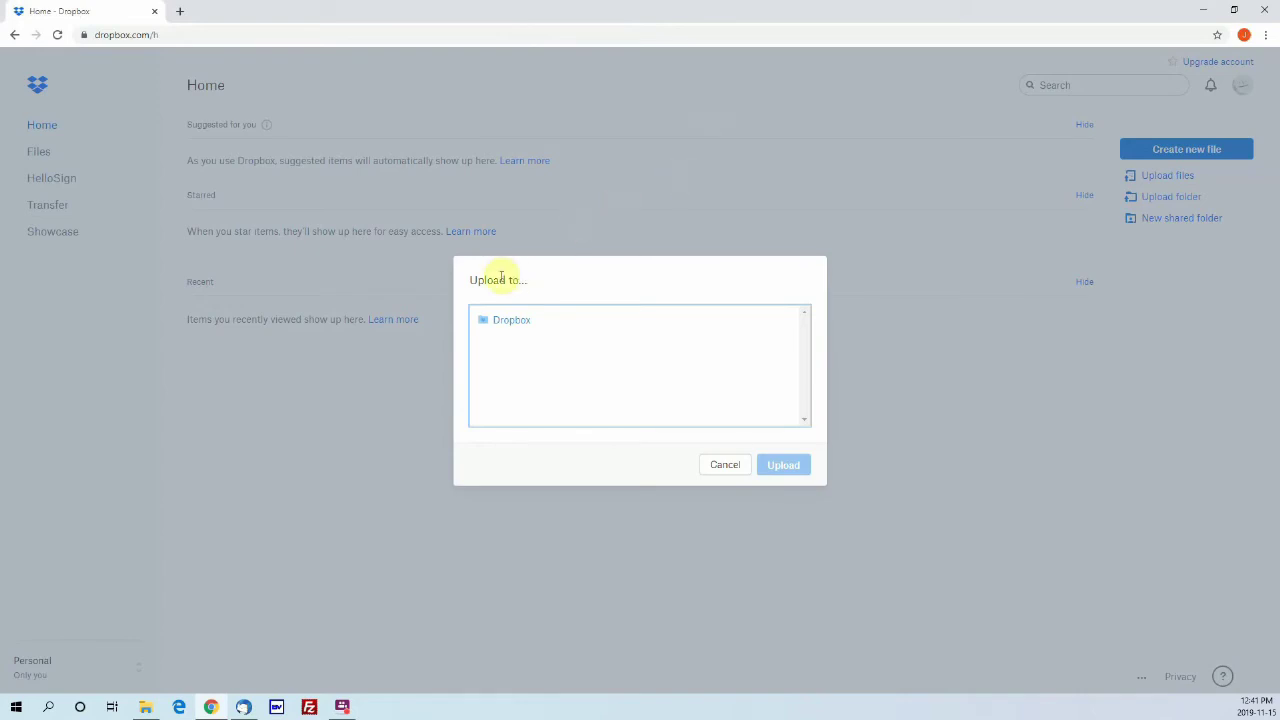
left_click(516, 322)
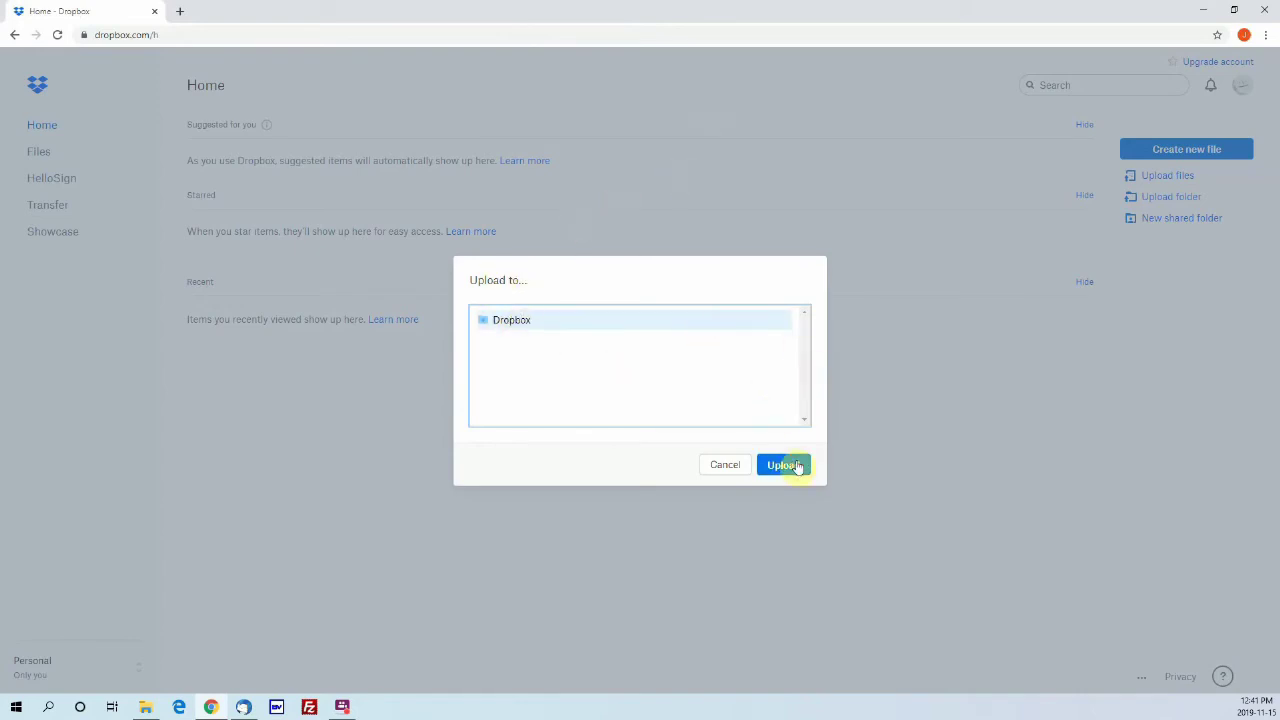
left_click(792, 466)
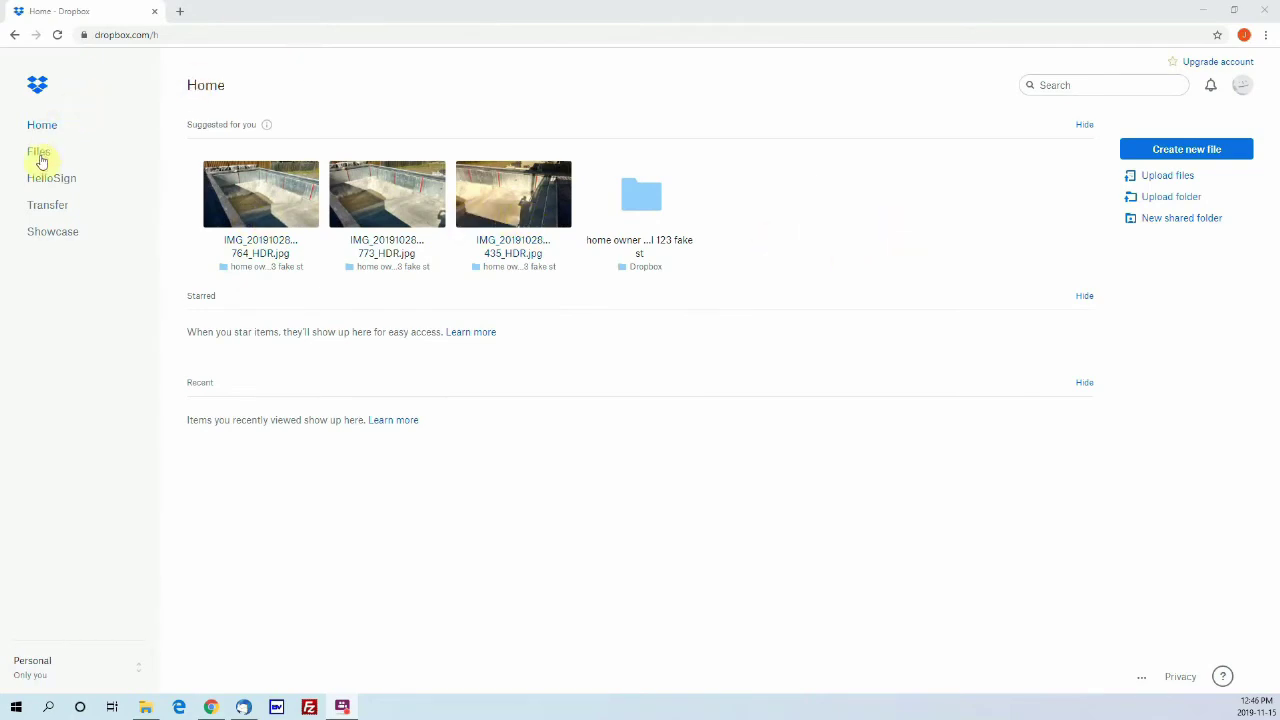
left_click(40, 156)
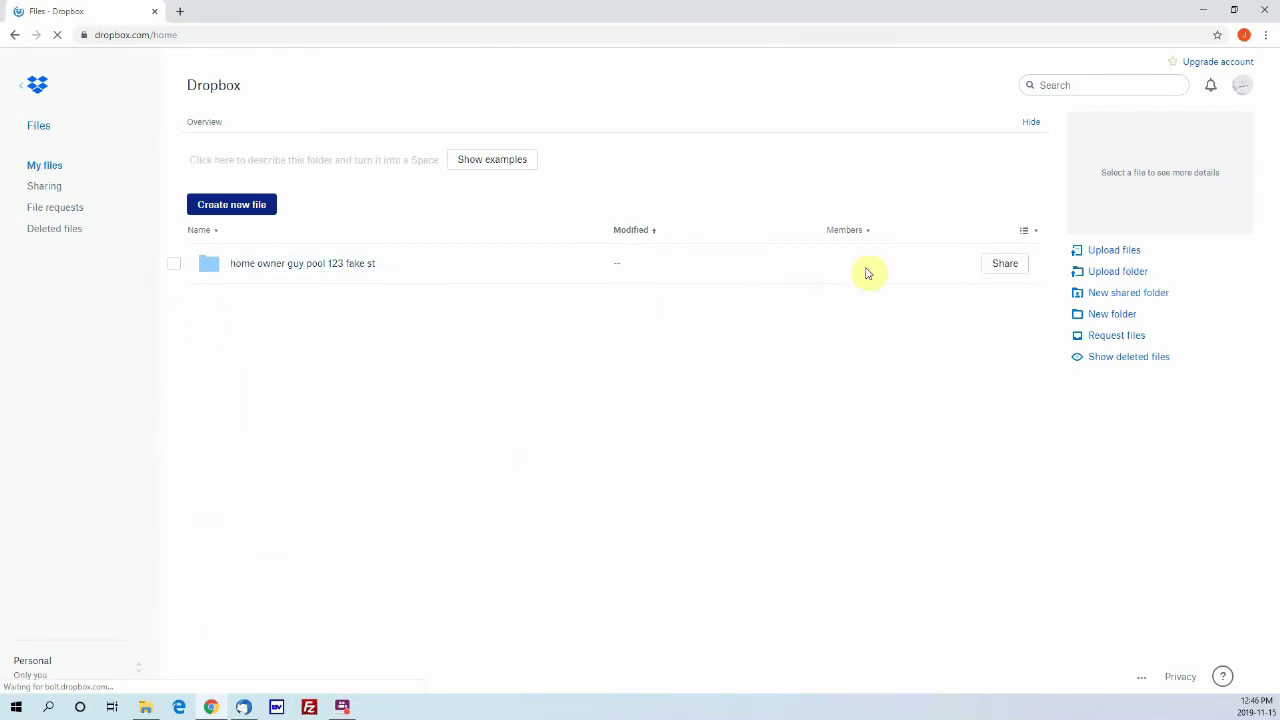
Step: Create a view-only Dropbox link for the 'home owner guy pool 123 fake st' folder and copy it
left_click(1002, 264)
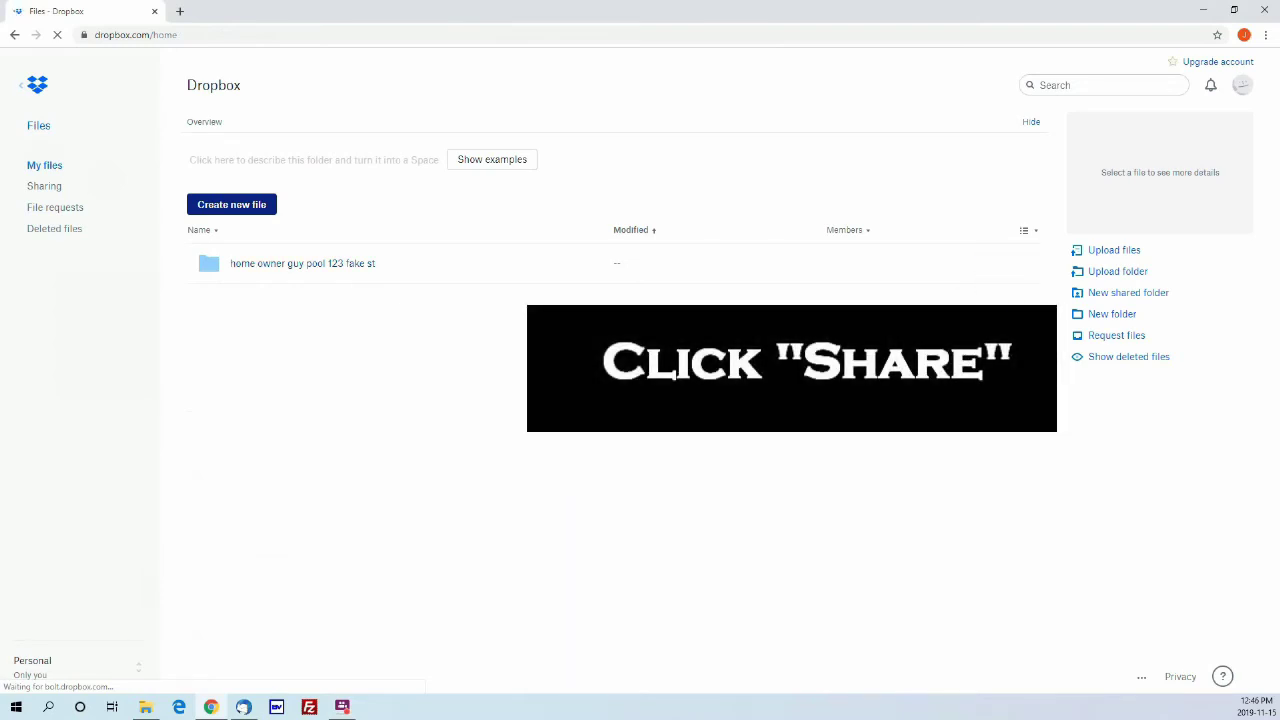
left_click(1020, 264)
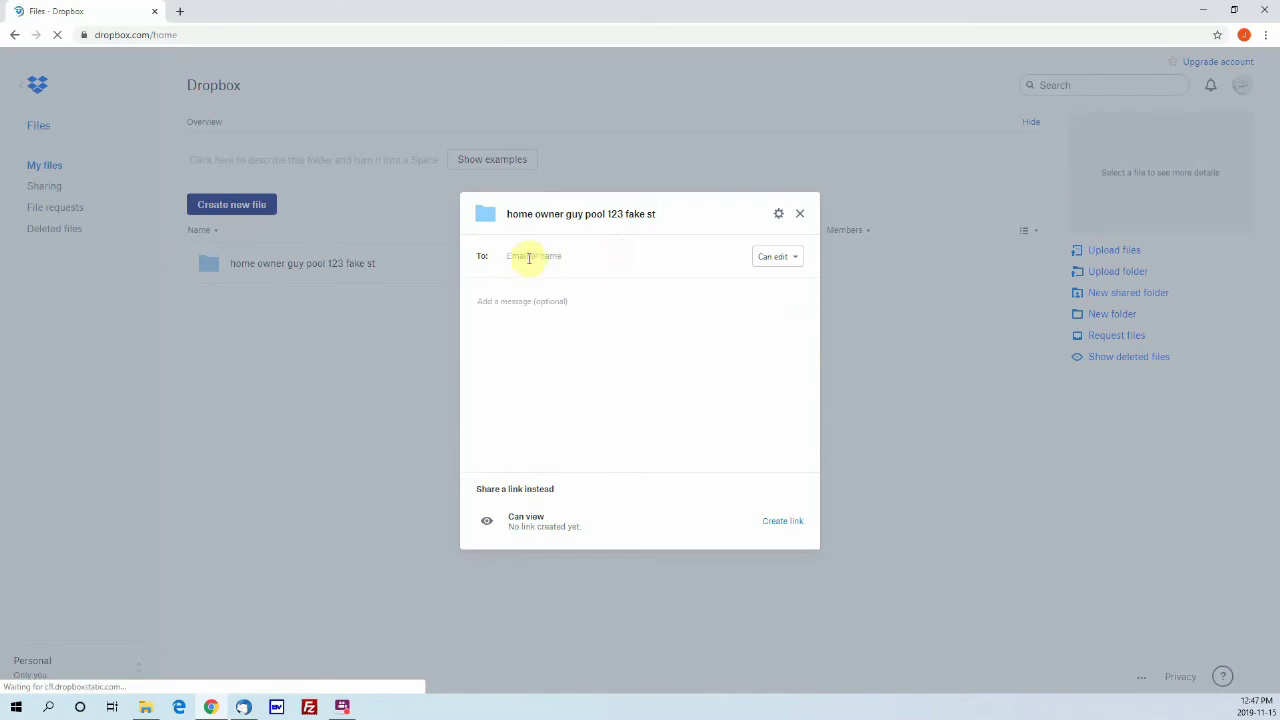
left_click(514, 257)
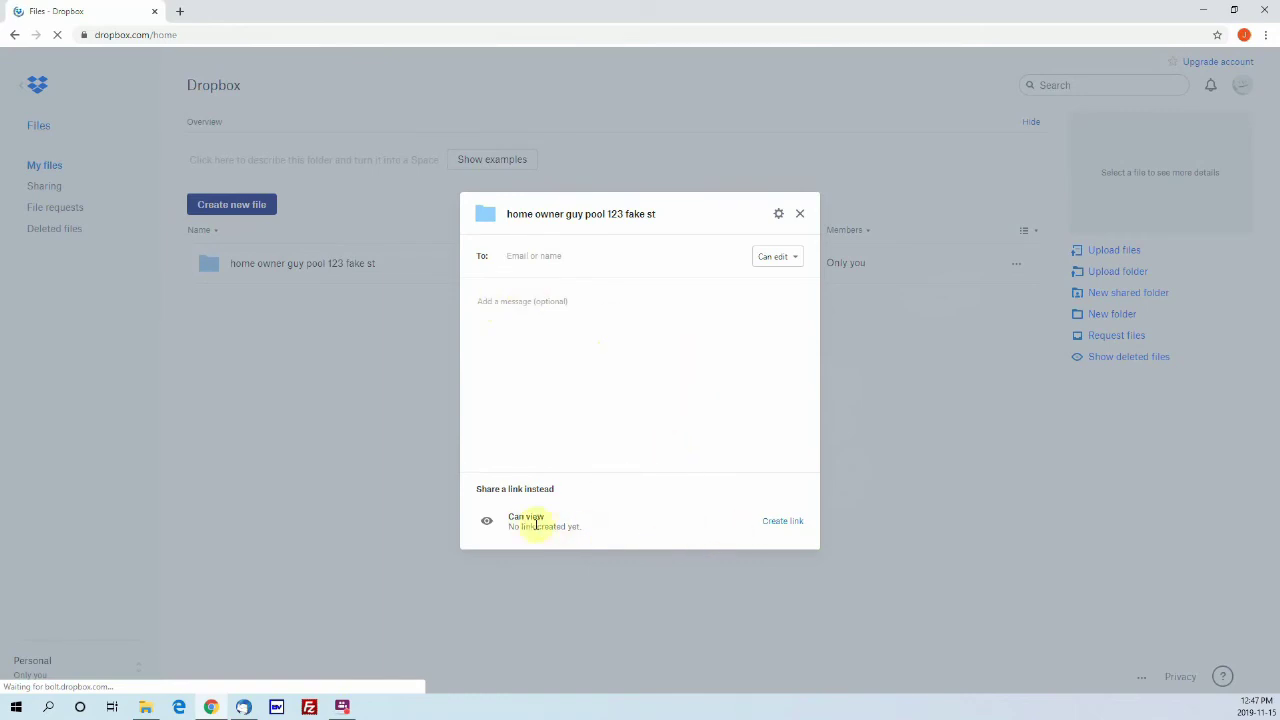
left_click(786, 522)
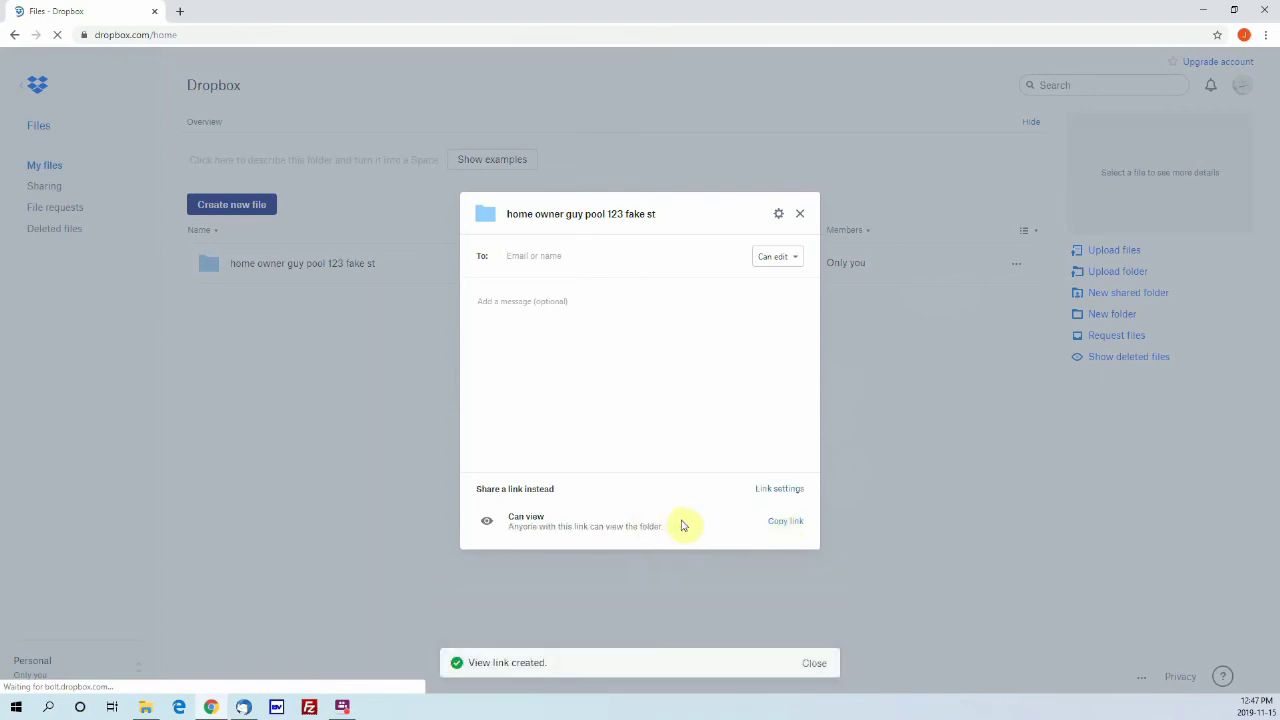
left_click(787, 522)
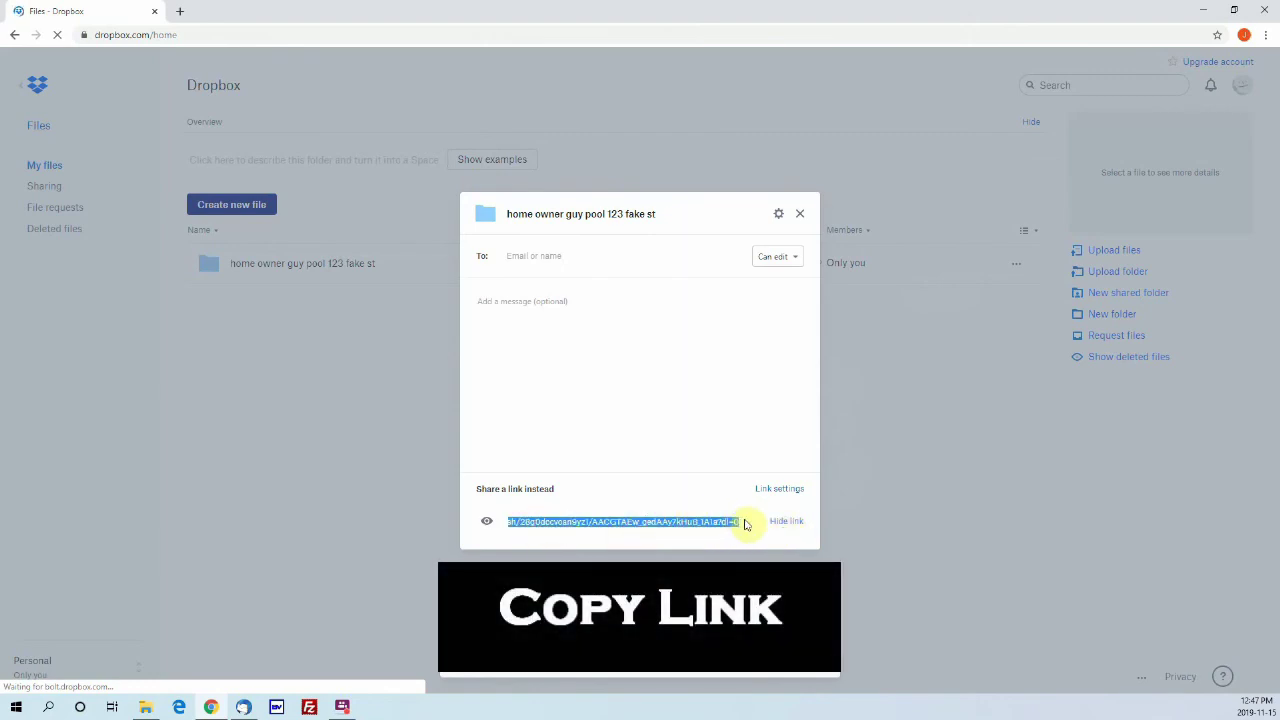
left_click(748, 523)
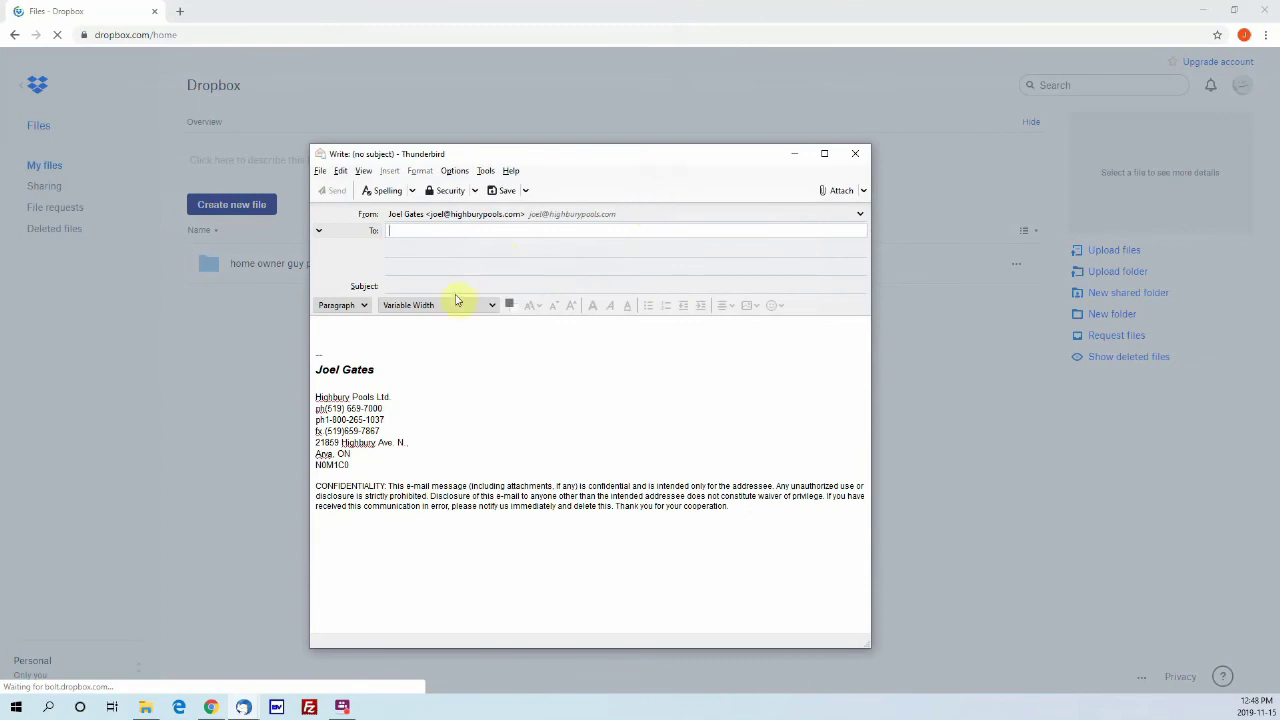
Step: Paste the Dropbox folder link into the message body followed by a blank line
right_click(337, 331)
left_click(397, 383)
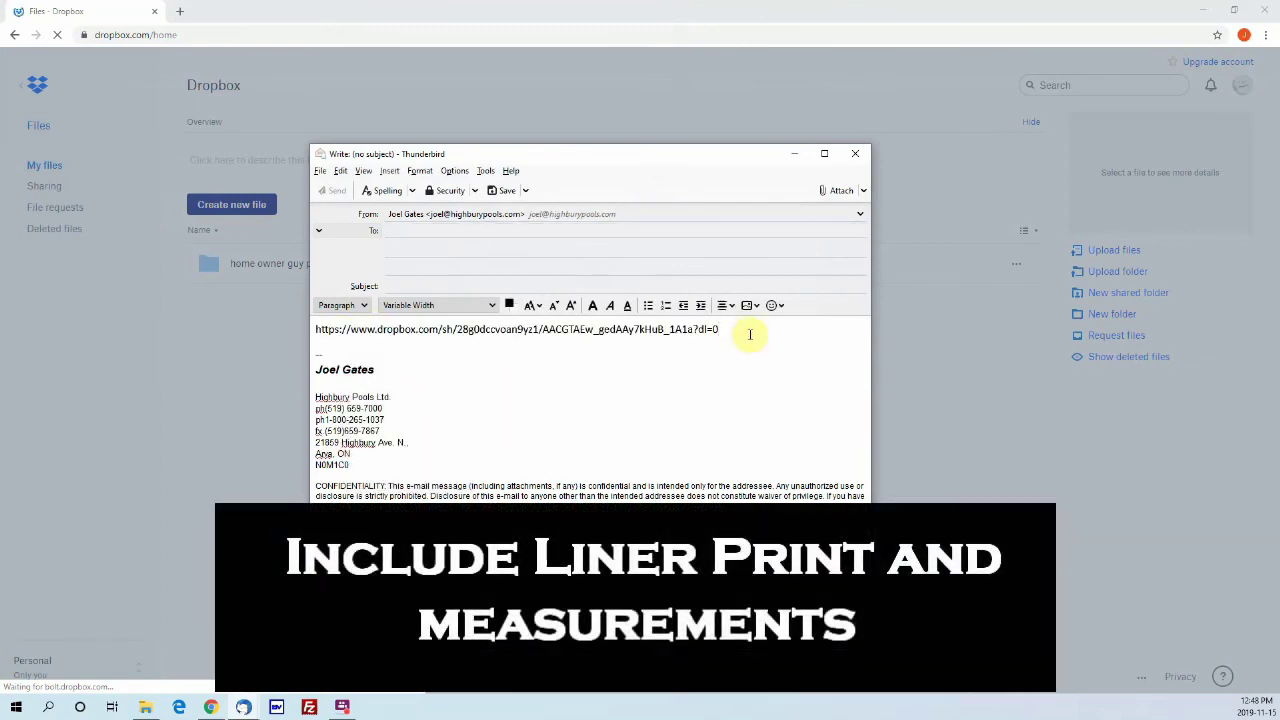
key("Return")
key("Return")
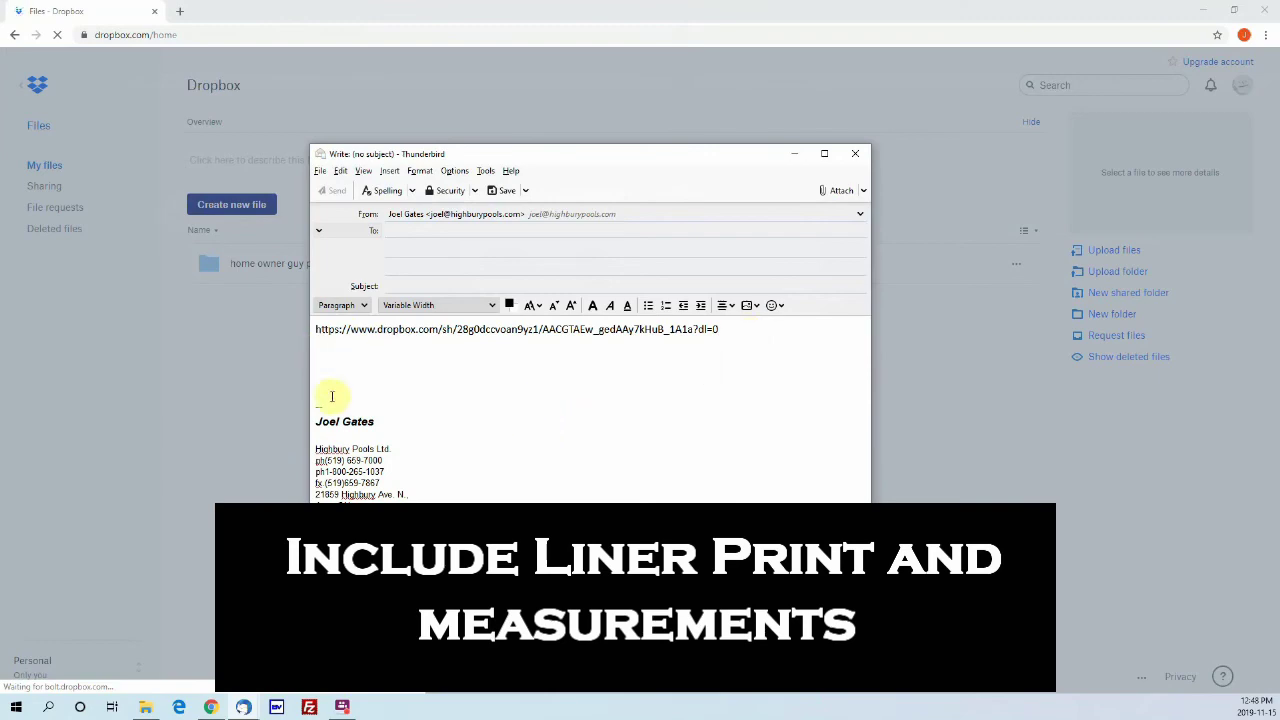
Step: Close the message, saving it as a draft, then close Dropbox's sharing panel
left_click_drag(606, 157, 734, 163)
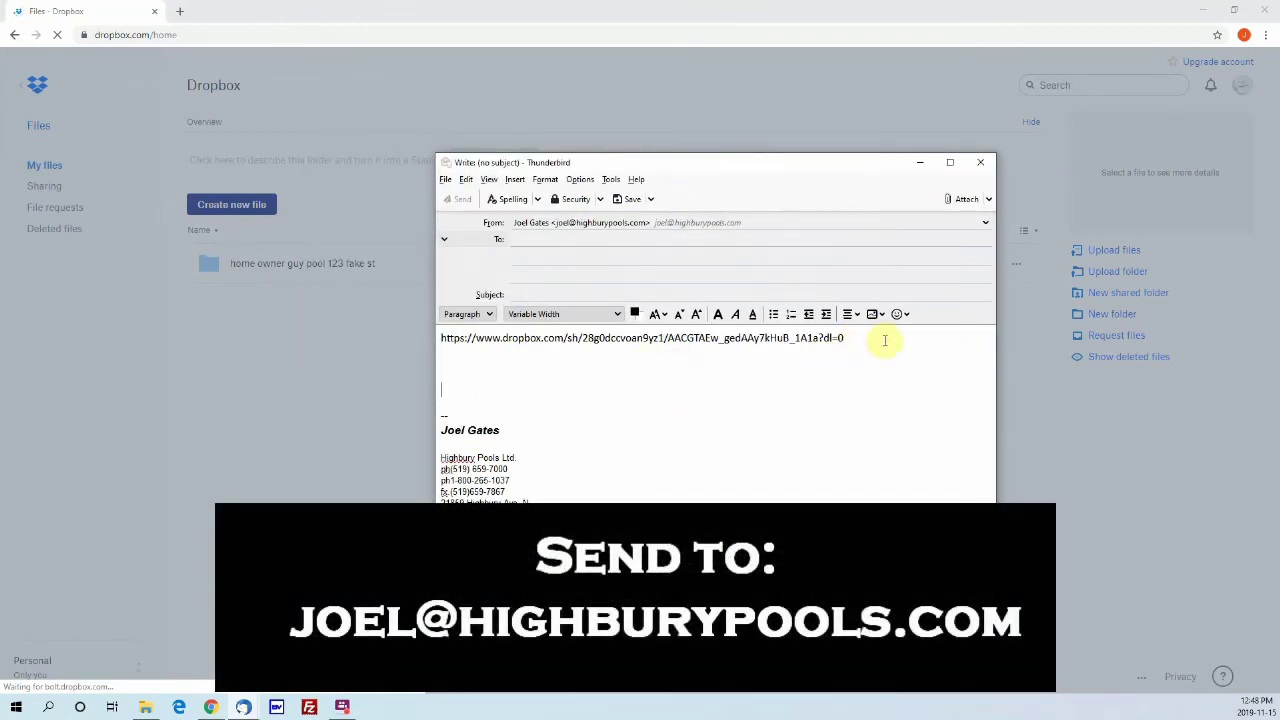
left_click(981, 166)
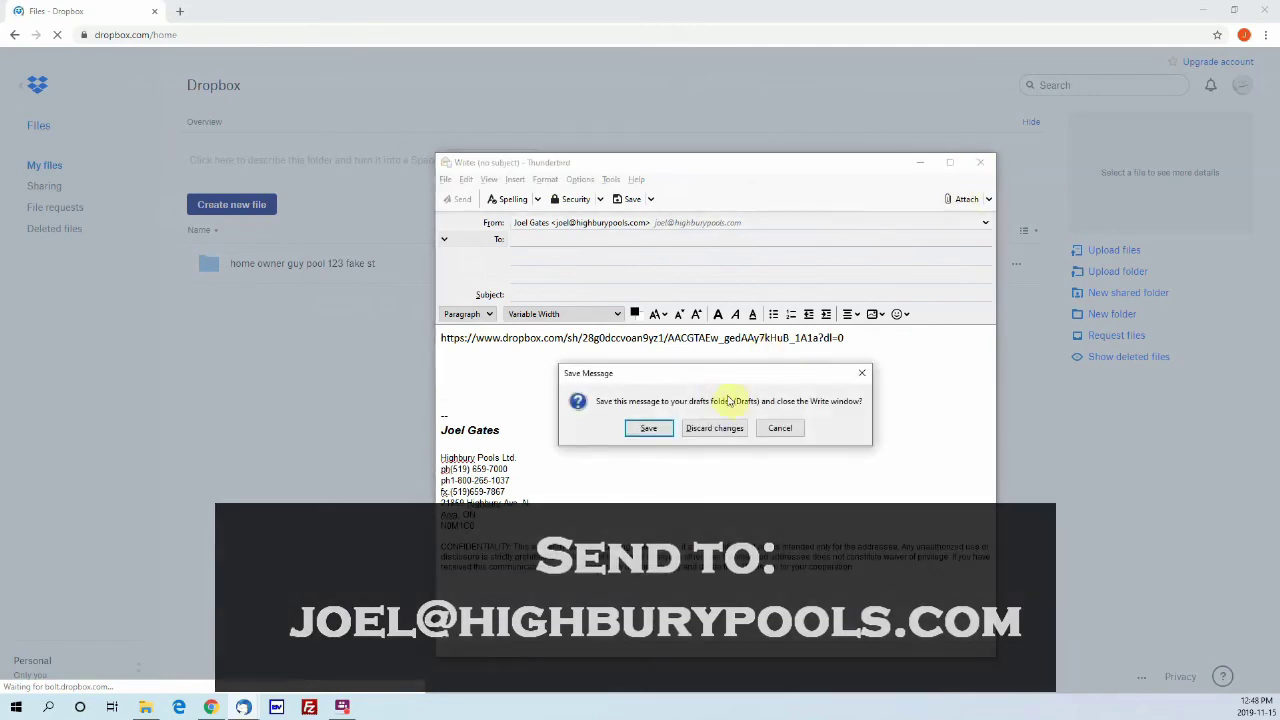
left_click(650, 428)
left_click(799, 214)
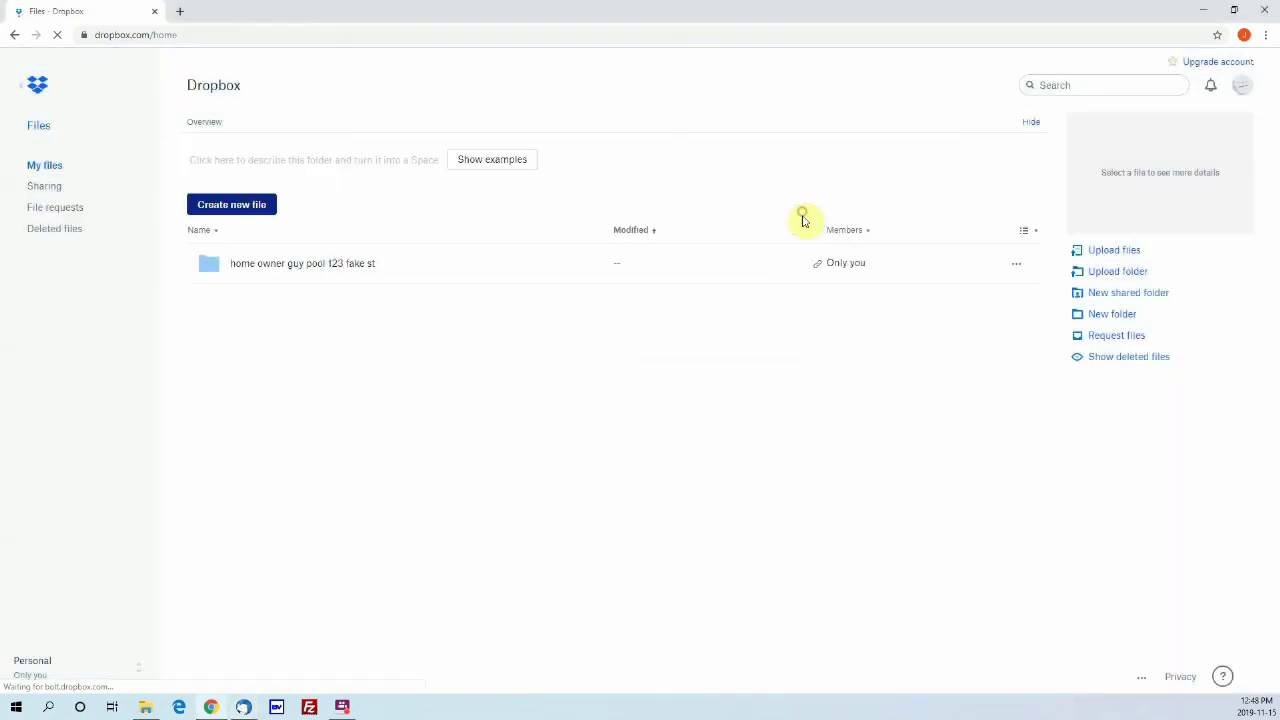